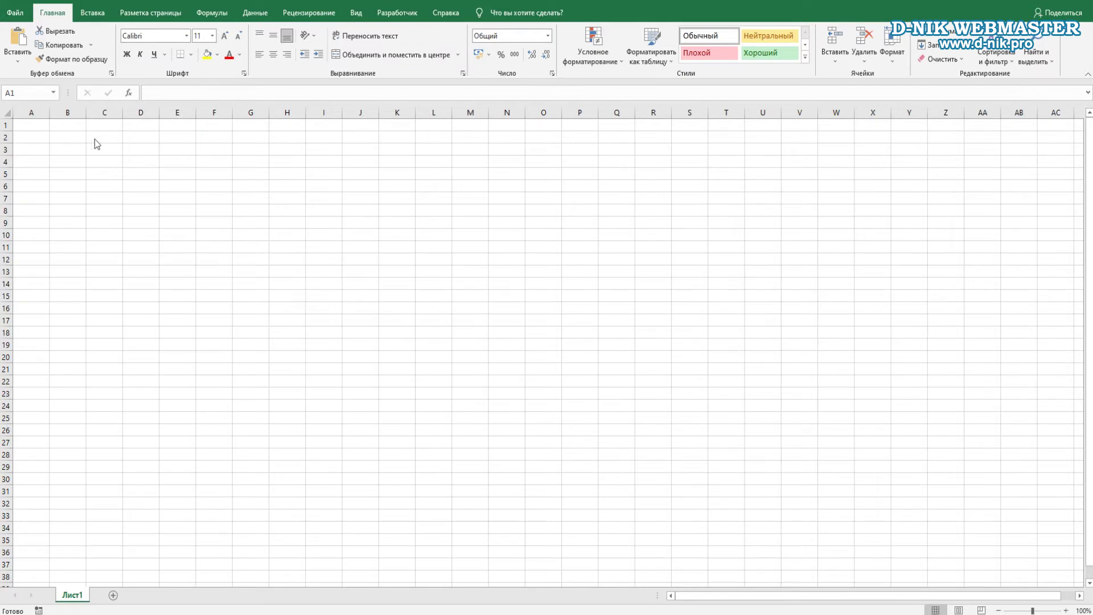
Enter the heading Начальная дата in B2 and the date 01.01.2021 in B3, widening column B.
{"action": "left_click", "coordinate": [74, 127]}
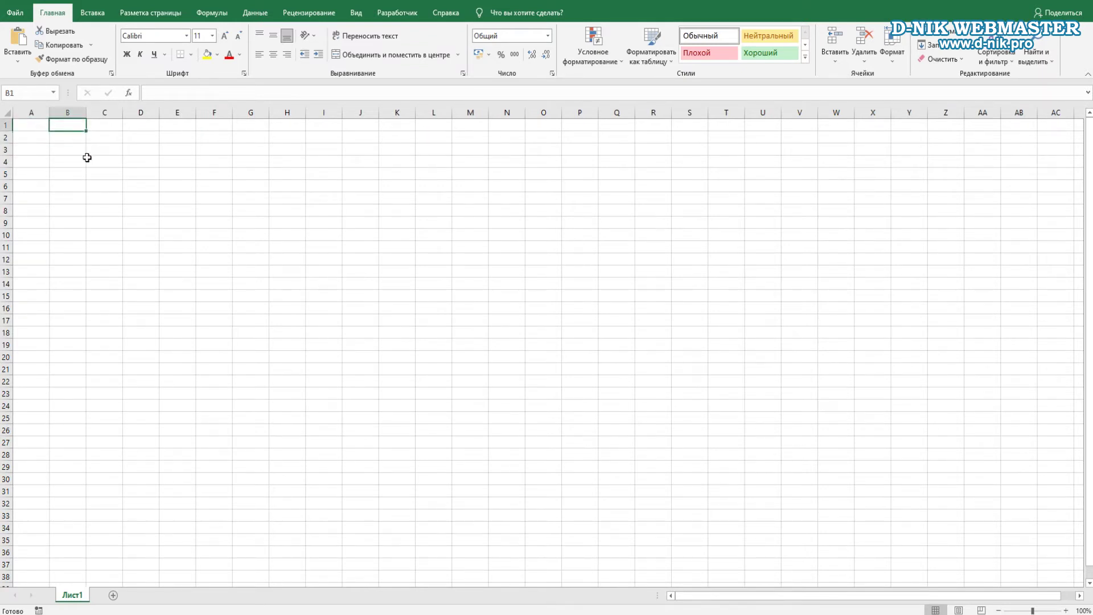
{"action": "key", "text": "Down"}
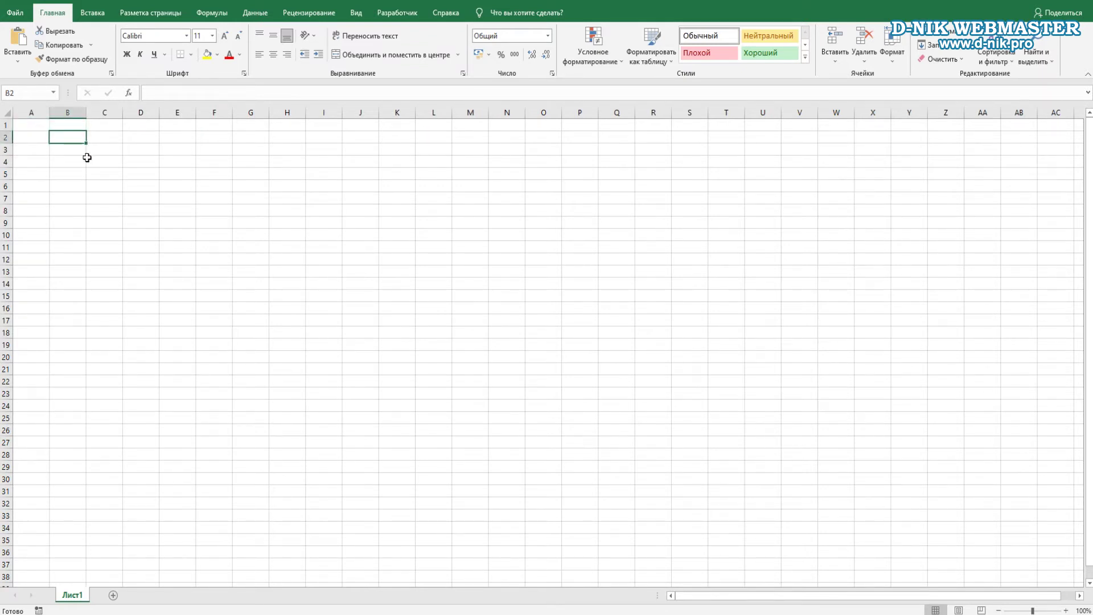
{"action": "type", "text": "Начальная дата"}
{"action": "key", "text": "Return"}
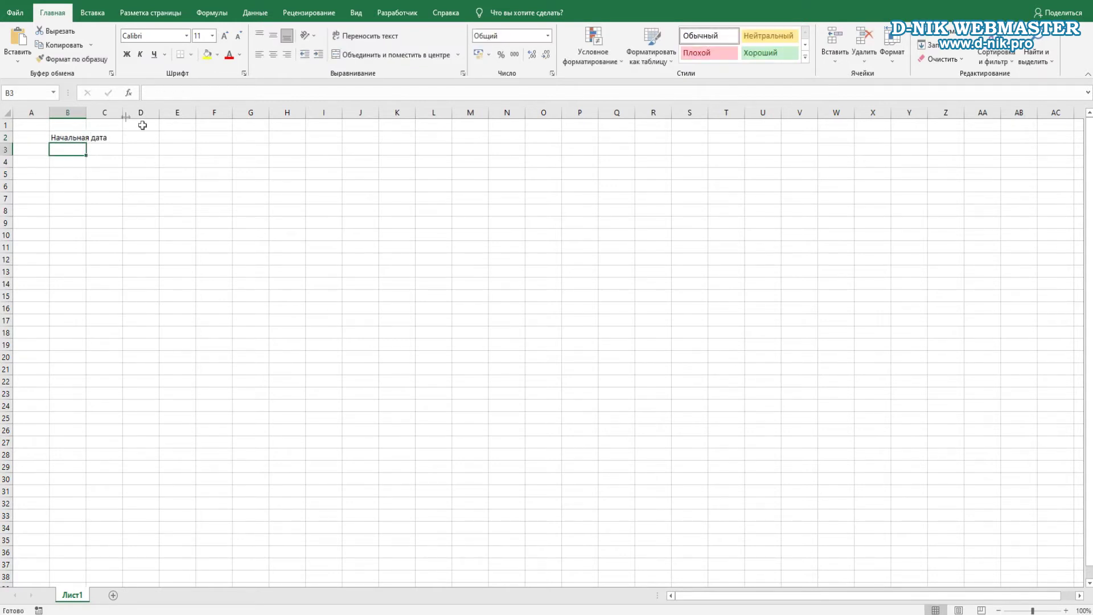
{"action": "left_click_drag", "start_coordinate": [86, 113], "coordinate": [127, 112]}
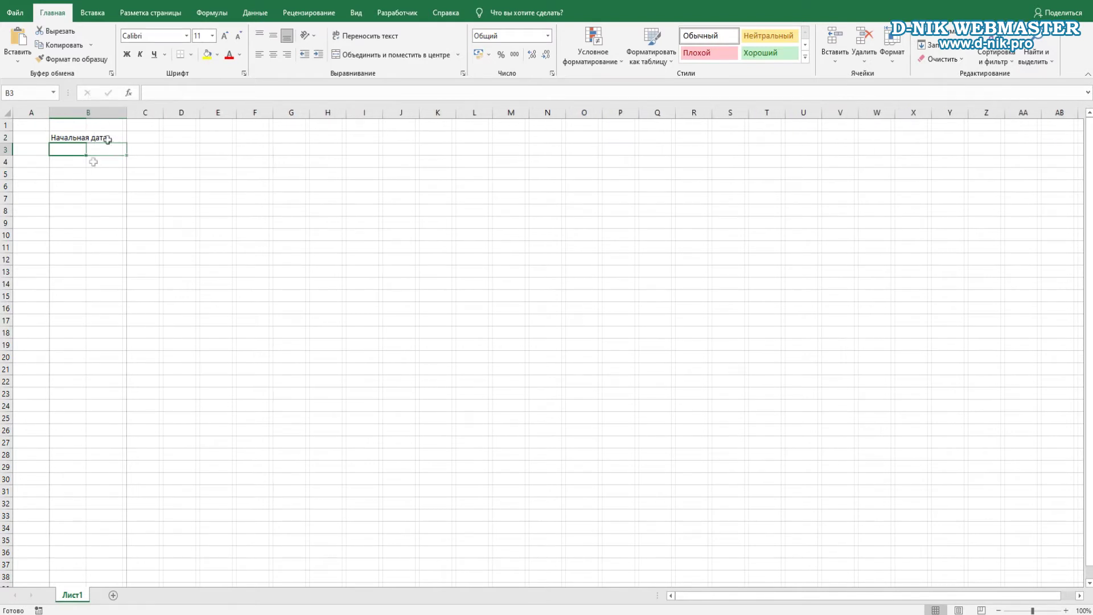
{"action": "left_click", "coordinate": [177, 93]}
{"action": "type", "text": "01.01.2021"}
{"action": "key", "text": "Return"}
Enter the heading Окончательная дата in C2 and the date 01.05.2021 in C3, widening column C.
{"action": "key", "text": "Right"}
{"action": "key", "text": "Up"}
{"action": "key", "text": "Up"}
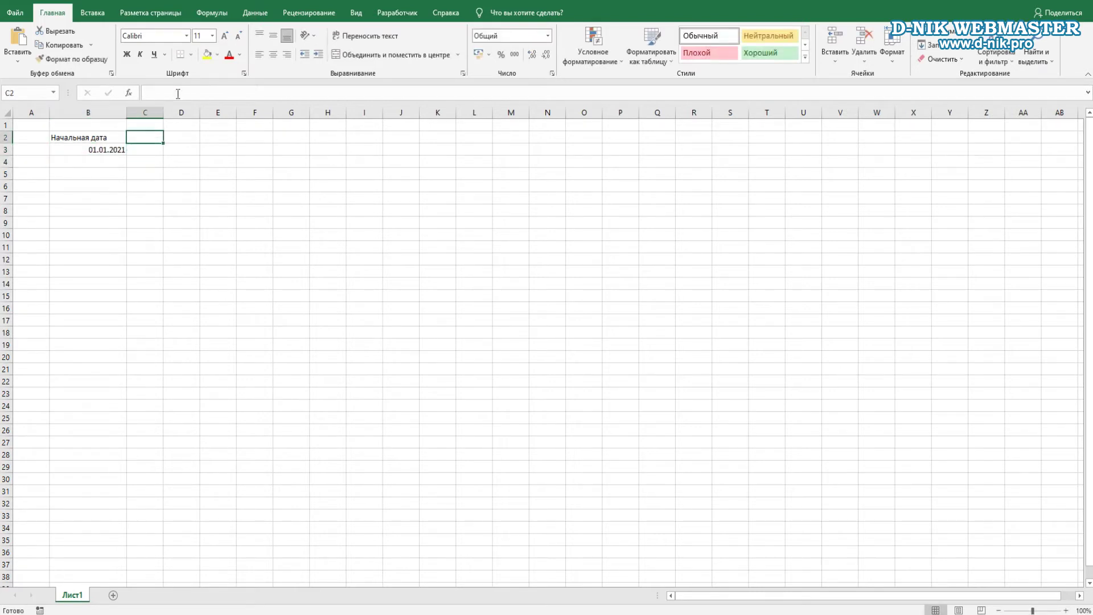
{"action": "type", "text": "Окончательная дата"}
{"action": "key", "text": "Return"}
{"action": "left_click_drag", "start_coordinate": [163, 112], "coordinate": [213, 112]}
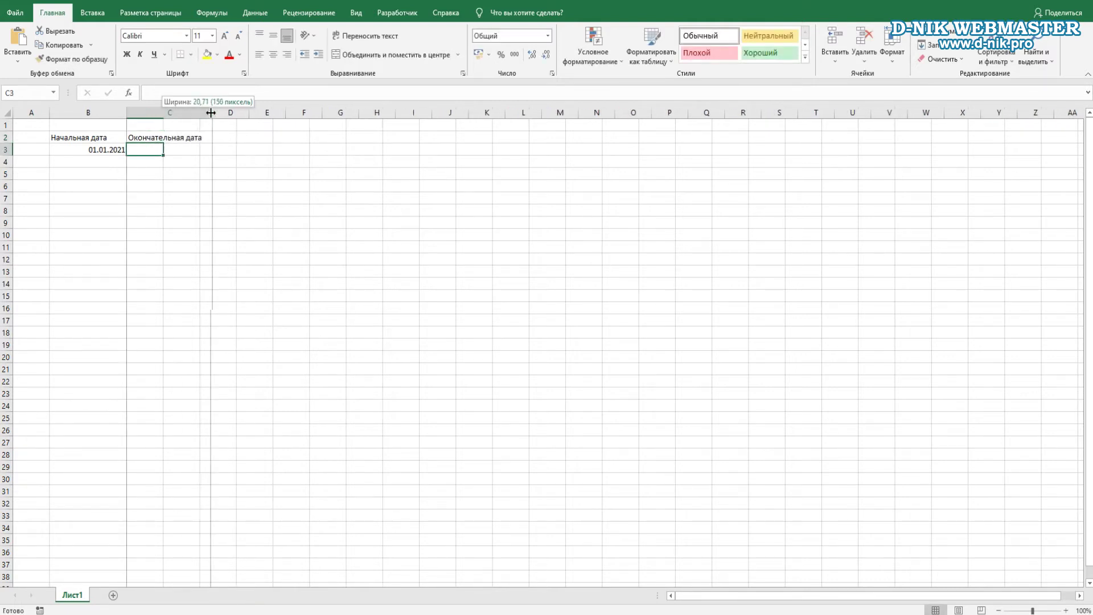
{"action": "left_click", "coordinate": [191, 94]}
{"action": "type", "text": "01.05.2021"}
{"action": "key", "text": "Return"}
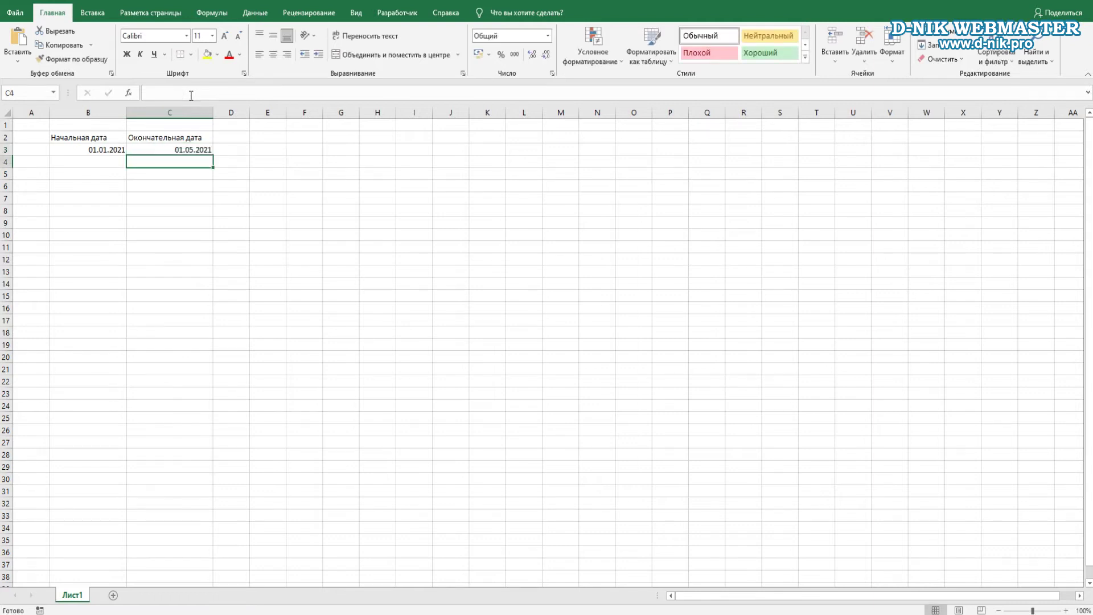
{"action": "key", "text": "Right"}
{"action": "key", "text": "Up"}
{"action": "key", "text": "Up"}
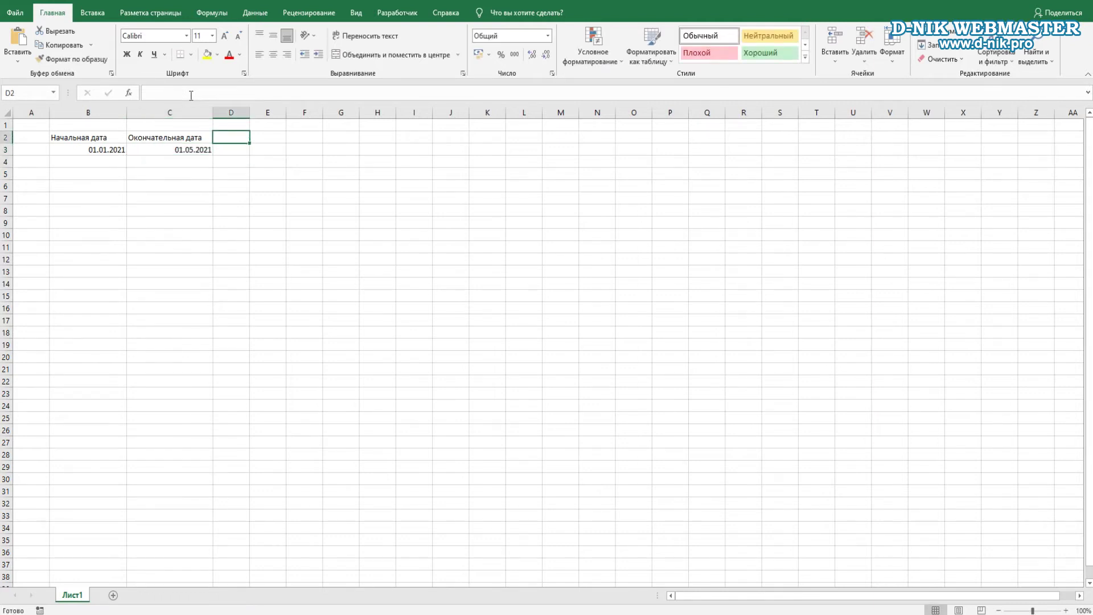
Add the Текущая дата heading in D2 and =СЕГОДНЯ() in D3, showing 08.06.2021.
{"action": "type", "text": "Текущая"}
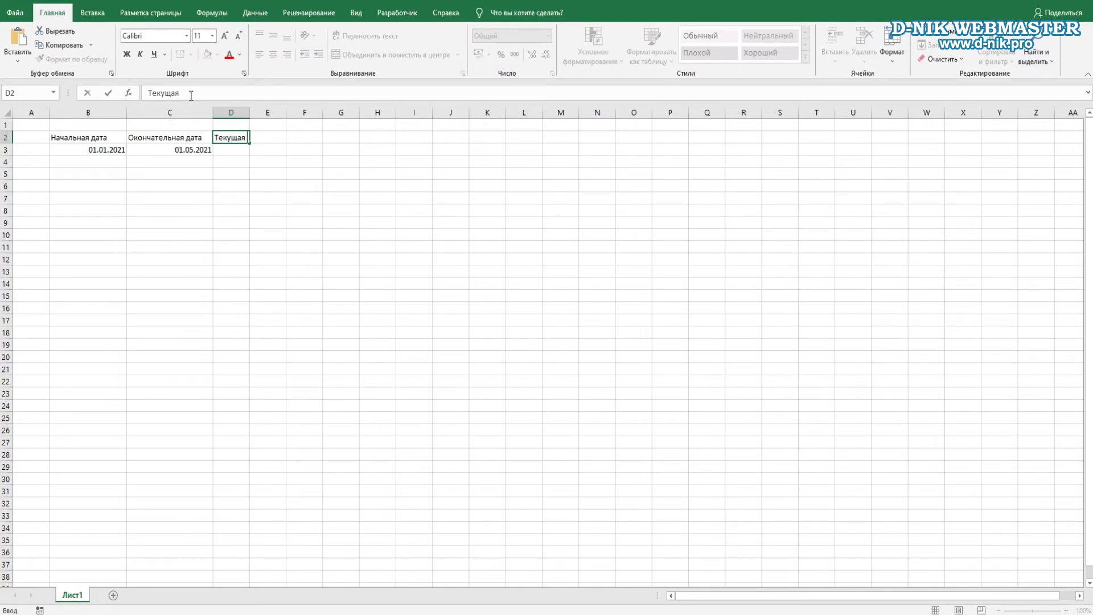
{"action": "type", "text": " дата"}
{"action": "key", "text": "Return"}
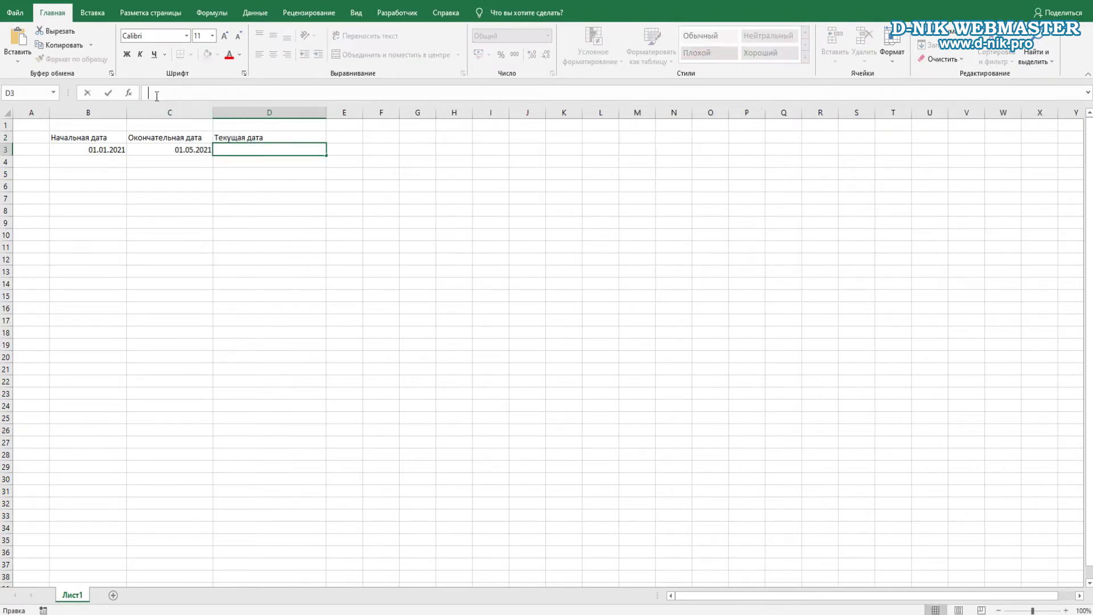
{"action": "type", "text": "=СЕГО"}
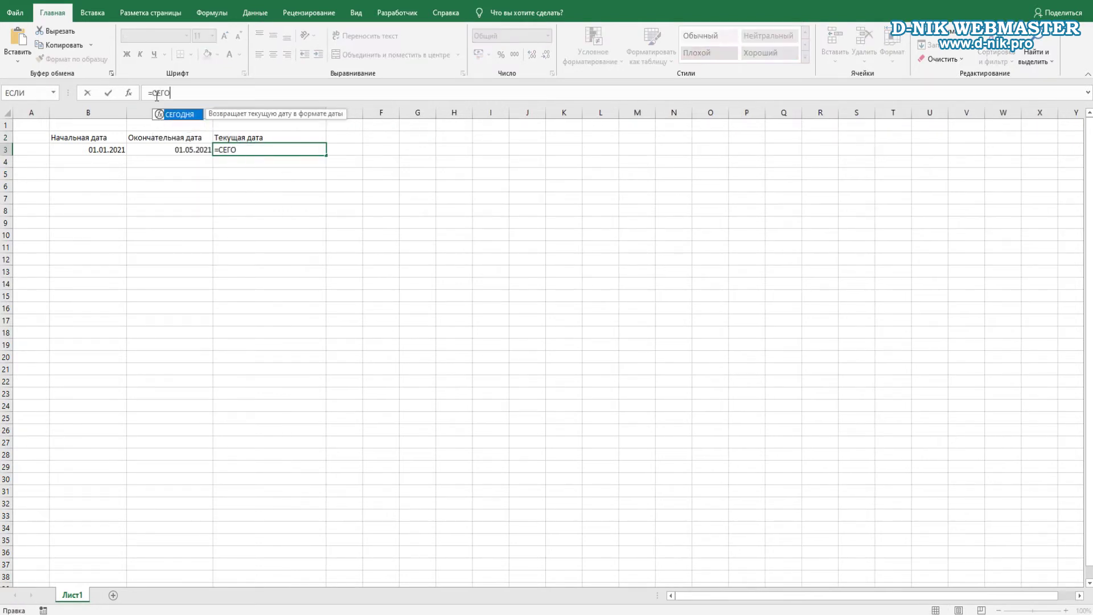
{"action": "double_click", "coordinate": [172, 115]}
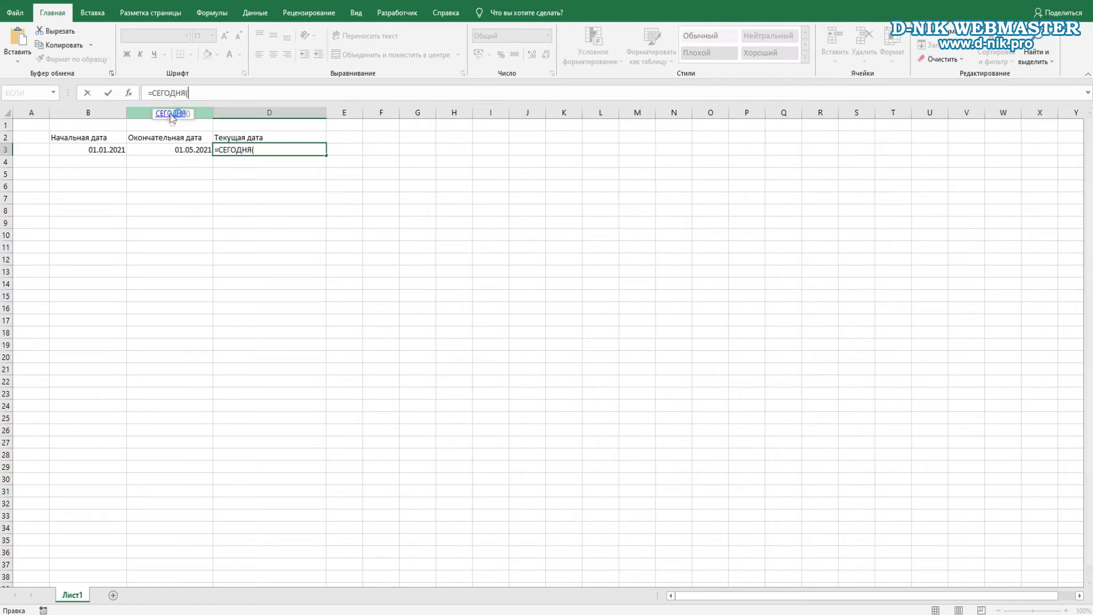
{"action": "key", "text": "F1"}
{"action": "left_click", "coordinate": [1084, 125]}
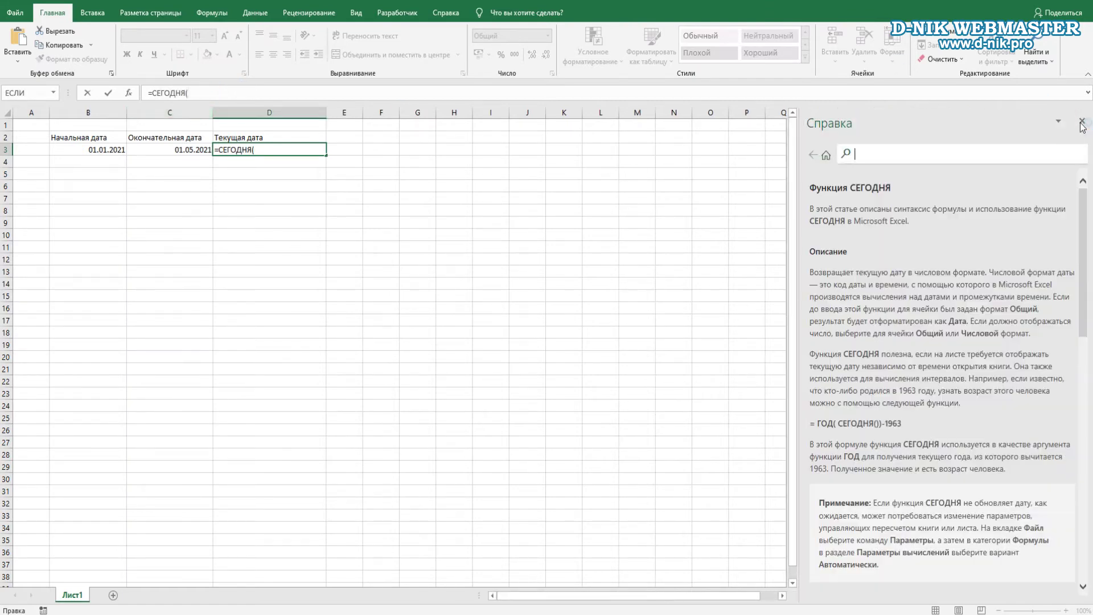
{"action": "type", "text": ")"}
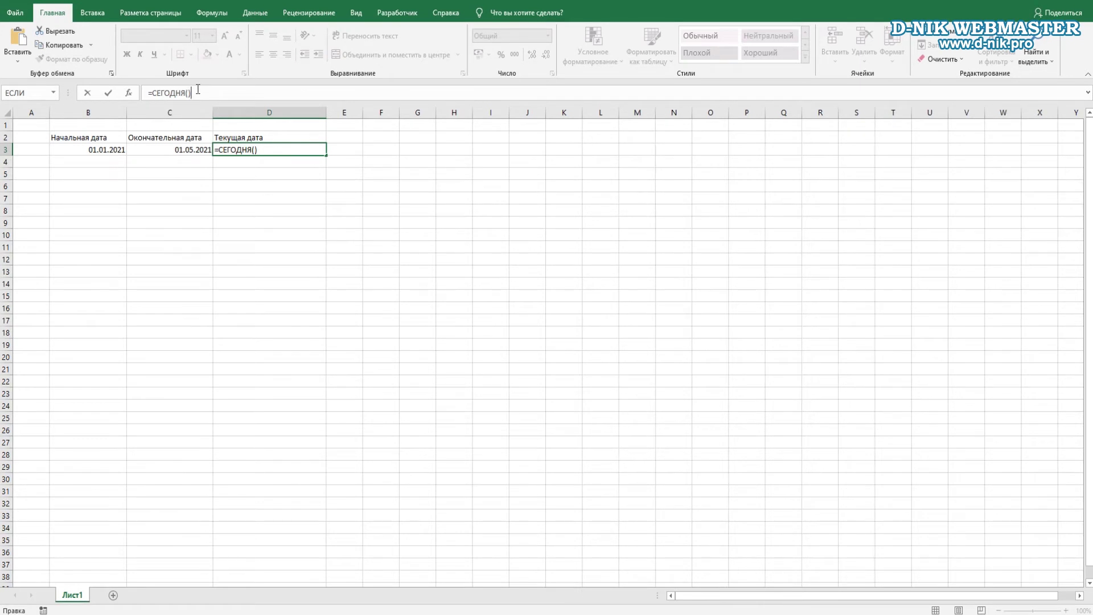
{"action": "key", "text": "Return"}
{"action": "key", "text": "Up"}
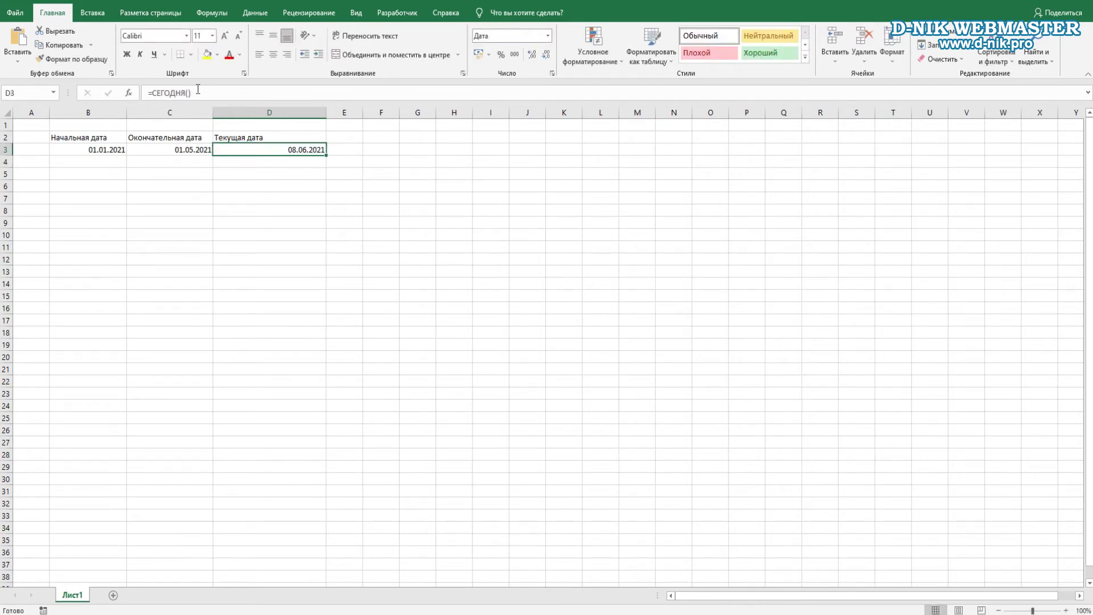
Point annotation arrows at the three dates and the =СЕГОДНЯ() formula, then clear them.
{"action": "left_click_drag", "start_coordinate": [331, 215], "coordinate": [308, 160]}
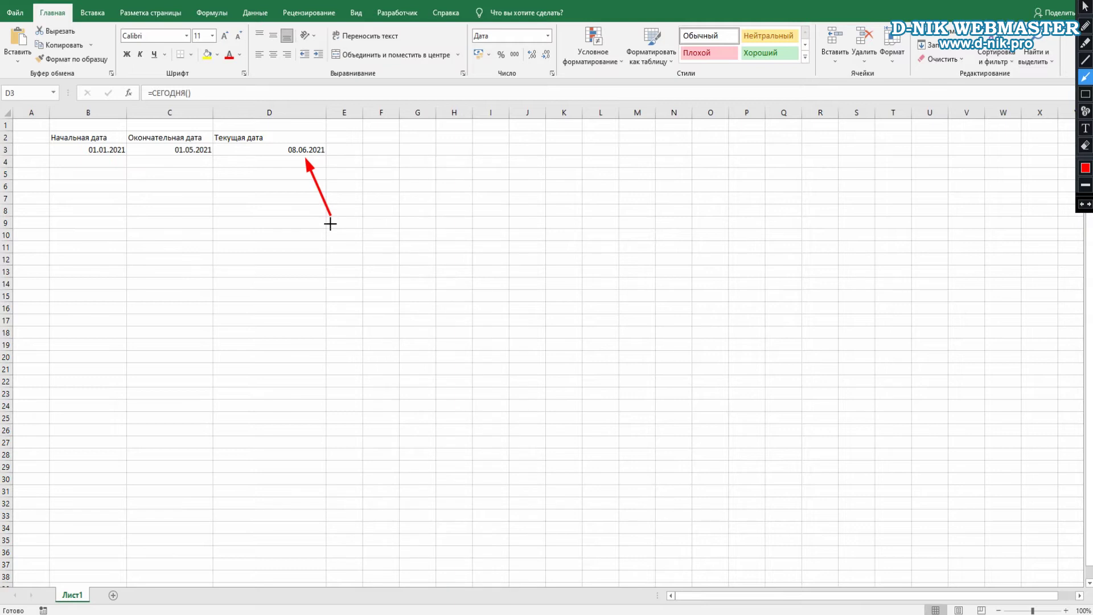
{"action": "left_click_drag", "start_coordinate": [234, 150], "coordinate": [190, 97]}
{"action": "left_click", "coordinate": [1084, 6]}
{"action": "left_click_drag", "start_coordinate": [131, 189], "coordinate": [106, 145]}
{"action": "left_click_drag", "start_coordinate": [194, 191], "coordinate": [174, 157]}
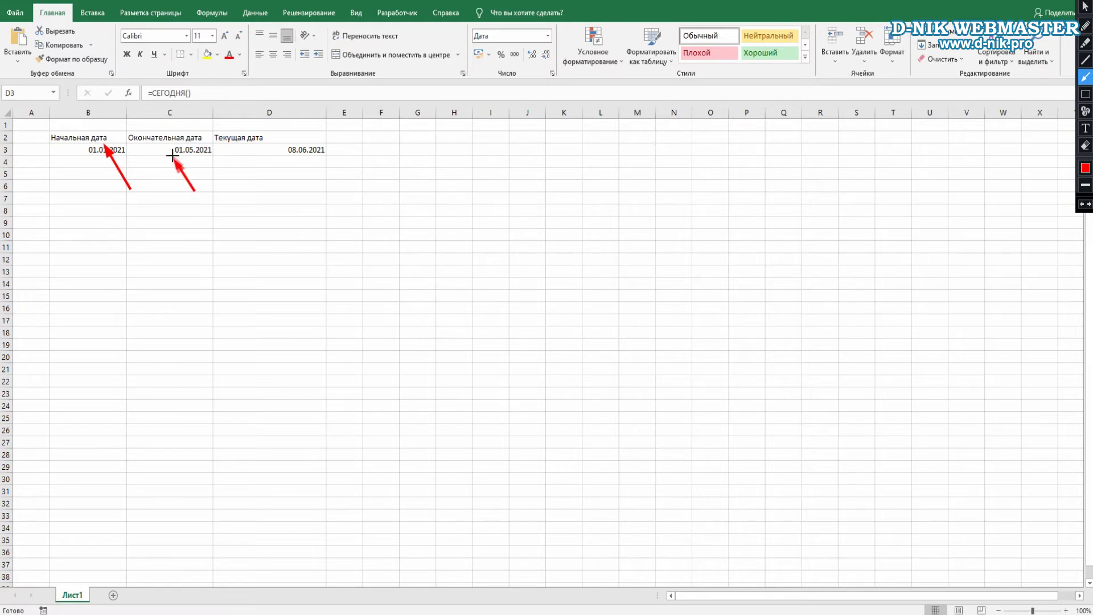
{"action": "left_click_drag", "start_coordinate": [334, 215], "coordinate": [308, 158]}
{"action": "left_click", "coordinate": [1084, 6]}
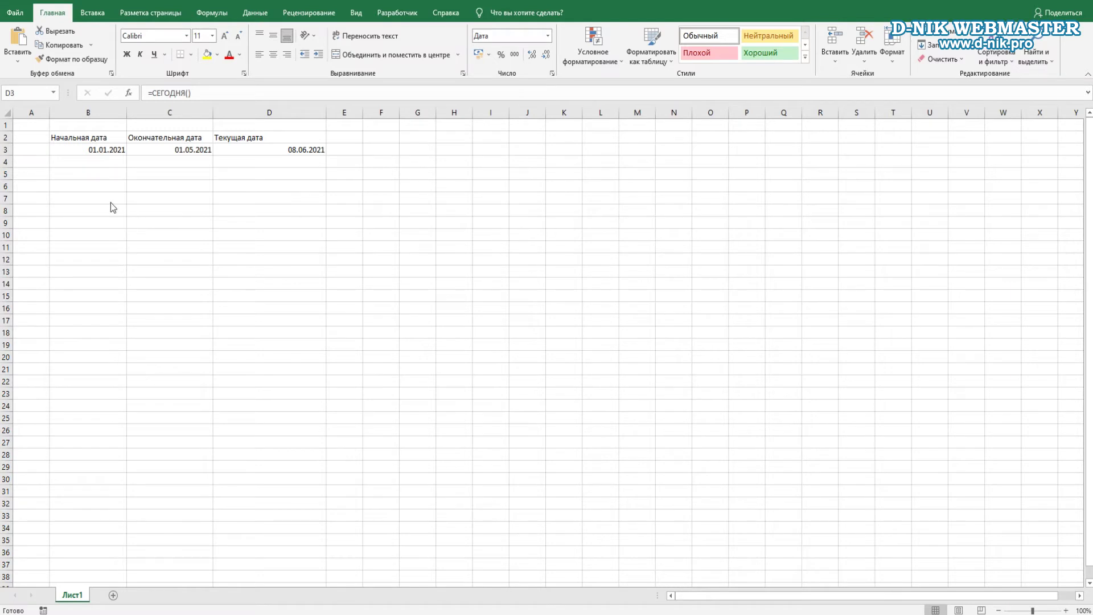
{"action": "left_click", "coordinate": [86, 188]}
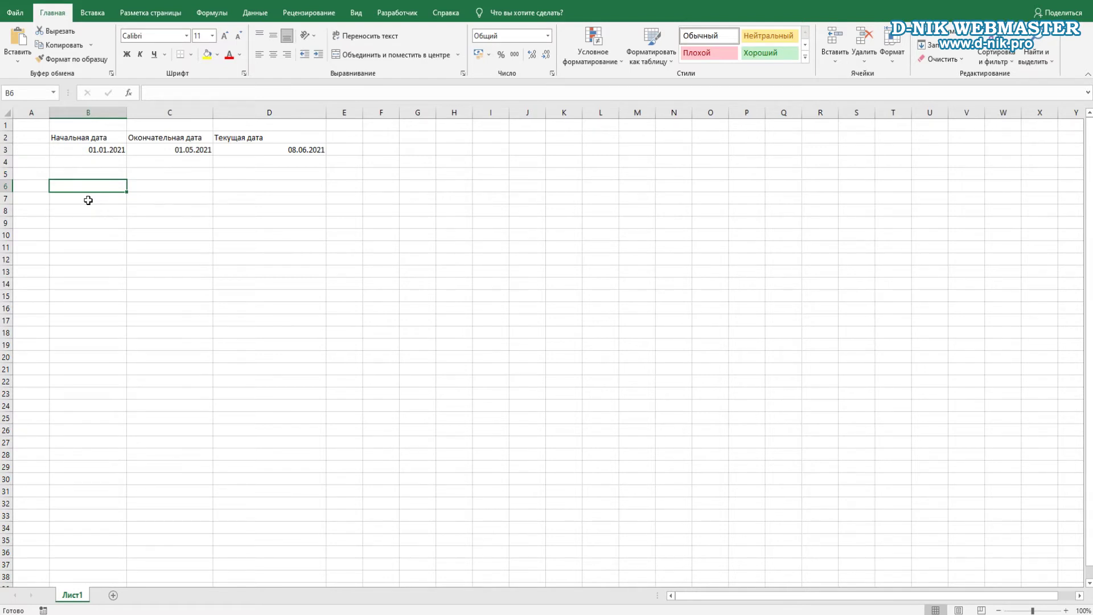
{"action": "key", "text": "ctrl+shift+d"}
{"action": "left_click_drag", "start_coordinate": [204, 218], "coordinate": [173, 145]}
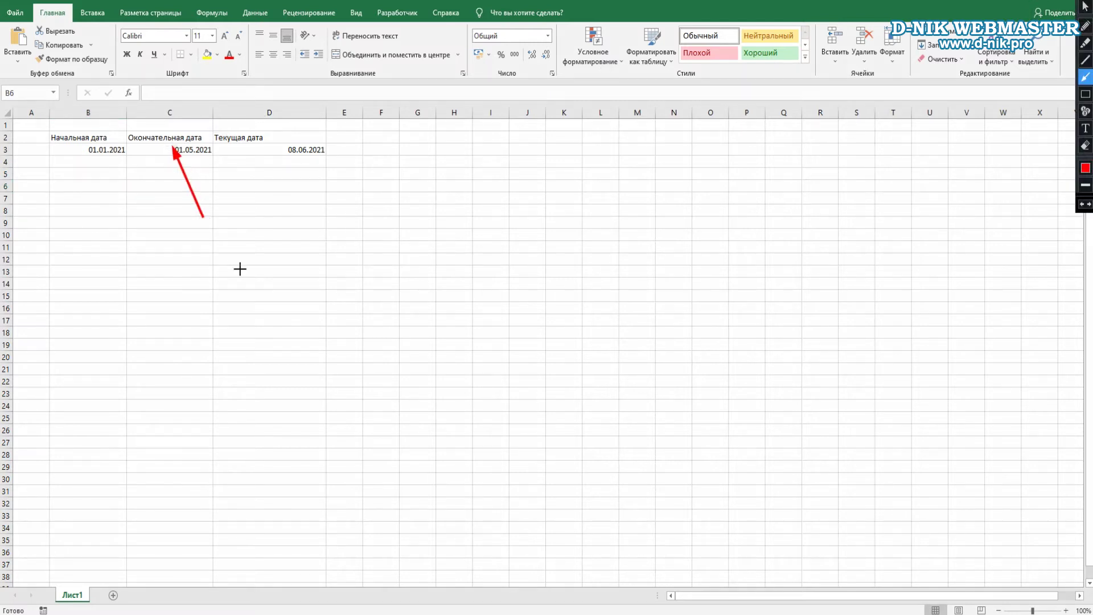
{"action": "left_click_drag", "start_coordinate": [241, 232], "coordinate": [205, 159]}
{"action": "left_click_drag", "start_coordinate": [346, 225], "coordinate": [324, 159]}
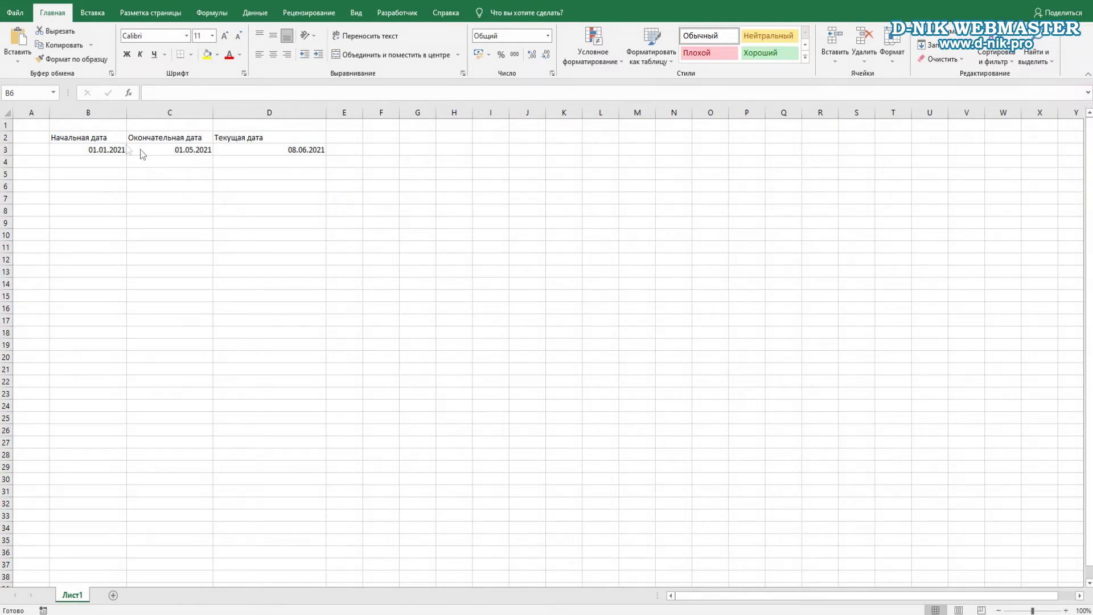
{"action": "mouse_move", "coordinate": [91, 137]}
{"action": "left_mouse_down"}
{"action": "mouse_move", "coordinate": [208, 150]}
{"action": "mouse_move", "coordinate": [260, 137]}
{"action": "left_mouse_up"}
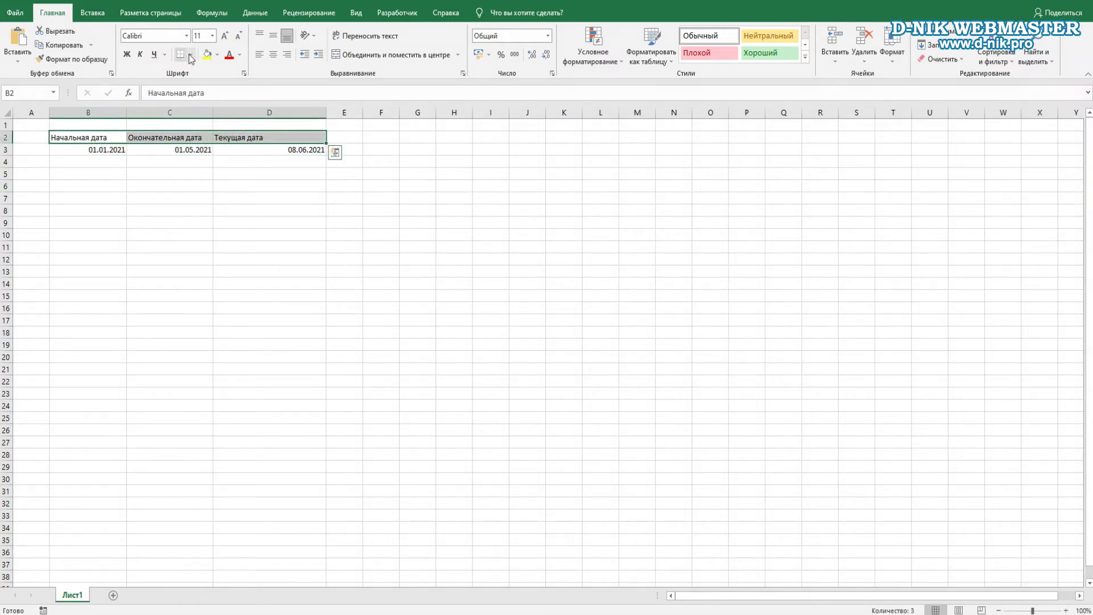
Give the heading row a grey fill and put All Borders on the date table B2:D3.
{"action": "left_click", "coordinate": [217, 54]}
{"action": "left_click", "coordinate": [208, 95]}
{"action": "left_click", "coordinate": [88, 173]}
{"action": "left_click_drag", "start_coordinate": [88, 137], "coordinate": [267, 150]}
{"action": "left_click", "coordinate": [191, 54]}
{"action": "left_click", "coordinate": [182, 132]}
Label B5 'Прошедшая часть года' and C5 'Оставшаяся часть года от 01.05.2021', fitting column C.
{"action": "left_click", "coordinate": [87, 173]}
{"action": "type", "text": "Прошедшая часть года"}
{"action": "key", "text": "Tab"}
{"action": "type", "text": "Оставшаяся часть года от 01.05.2021"}
{"action": "left_click", "coordinate": [242, 187]}
{"action": "double_click", "coordinate": [239, 107]}
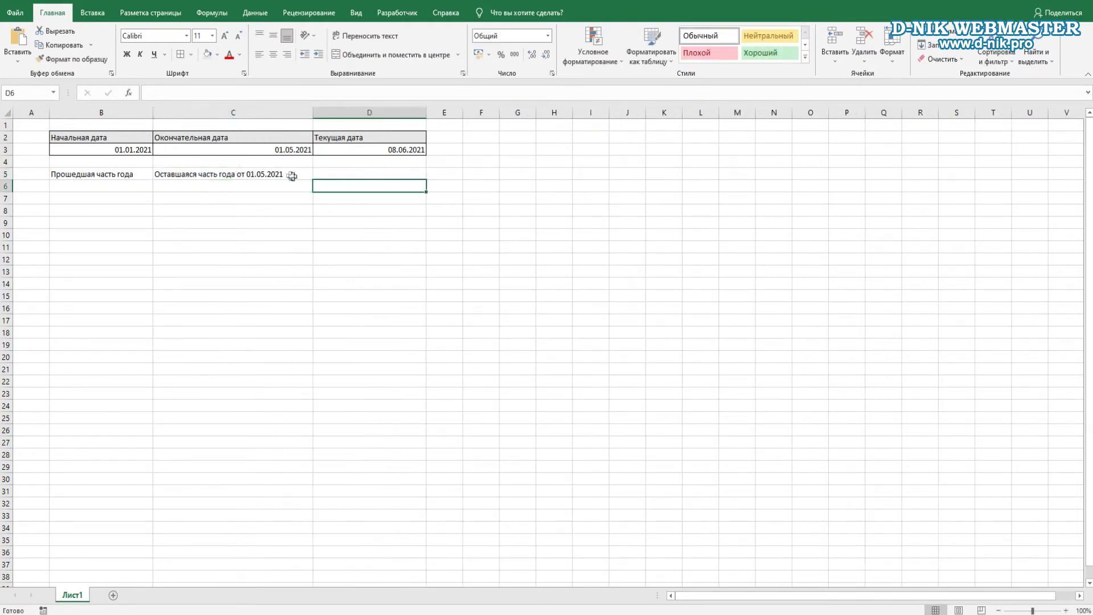
Label D5 'Оставшаяся часть года на сегодня', AutoFit column D, and select the B5:D6 block.
{"action": "left_click", "coordinate": [291, 175]}
{"action": "left_click_drag", "start_coordinate": [312, 180], "coordinate": [374, 180]}
{"action": "left_click_drag", "start_coordinate": [269, 93], "coordinate": [227, 93]}
{"action": "type", "text": "на сегодня"}
{"action": "key", "text": "Return"}
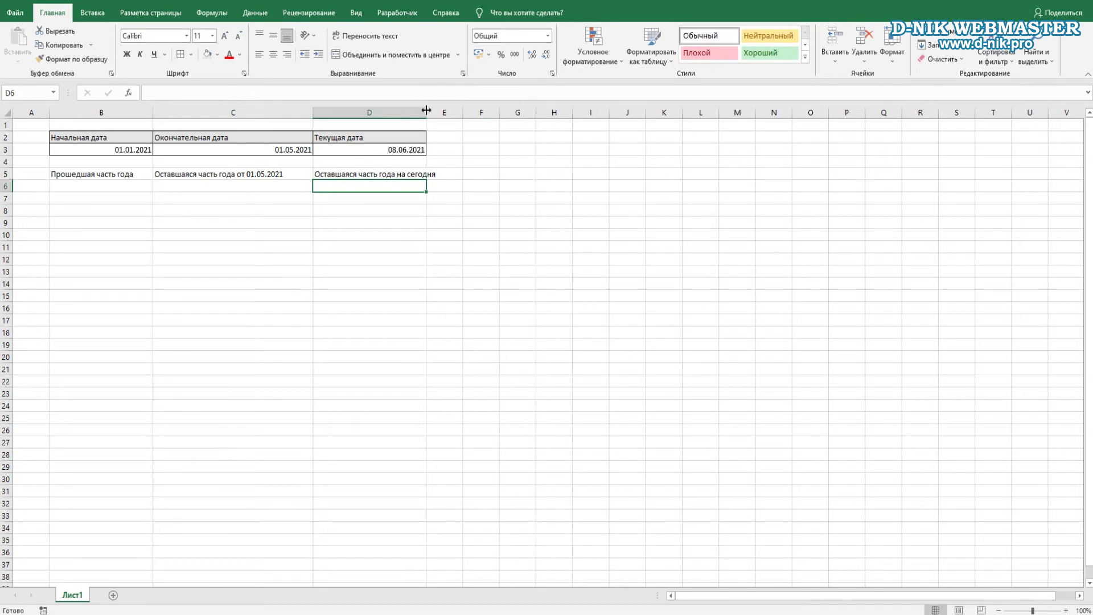
{"action": "double_click", "coordinate": [426, 109]}
{"action": "left_click_drag", "start_coordinate": [114, 174], "coordinate": [399, 187]}
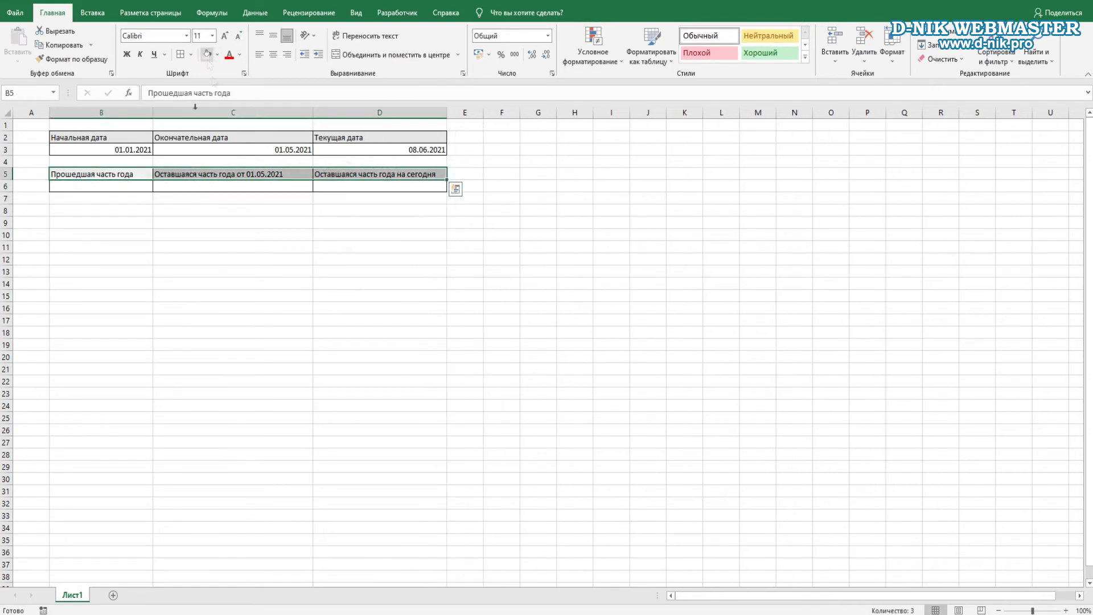
{"action": "left_click", "coordinate": [135, 186]}
{"action": "left_click", "coordinate": [145, 235]}
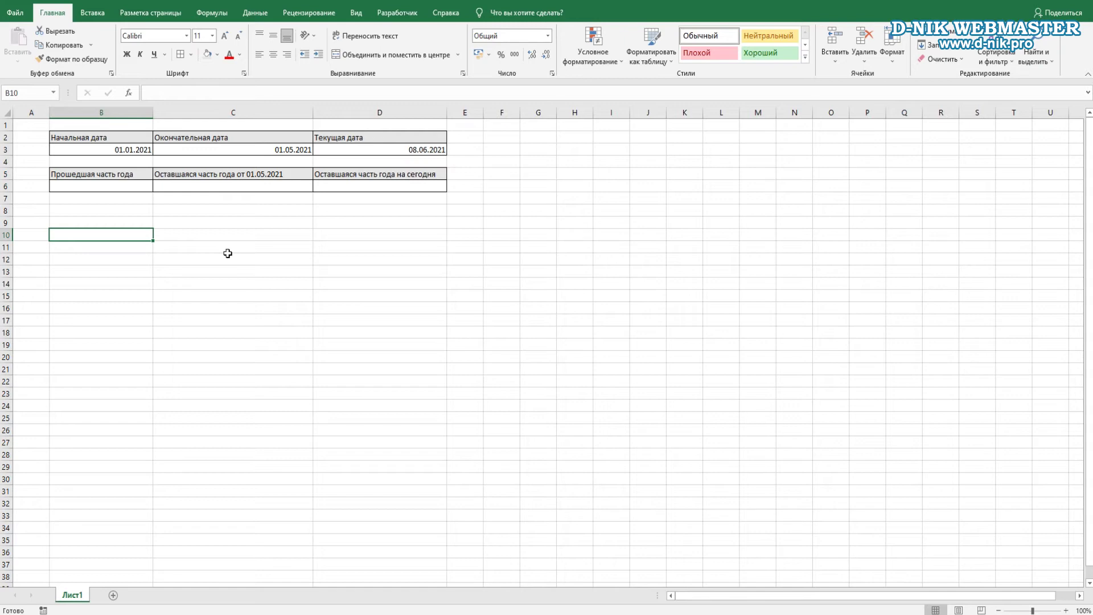
Start the formula =ДОЛЯГОДА( in cell B6 for the elapsed part of the year.
{"action": "left_click", "coordinate": [100, 187]}
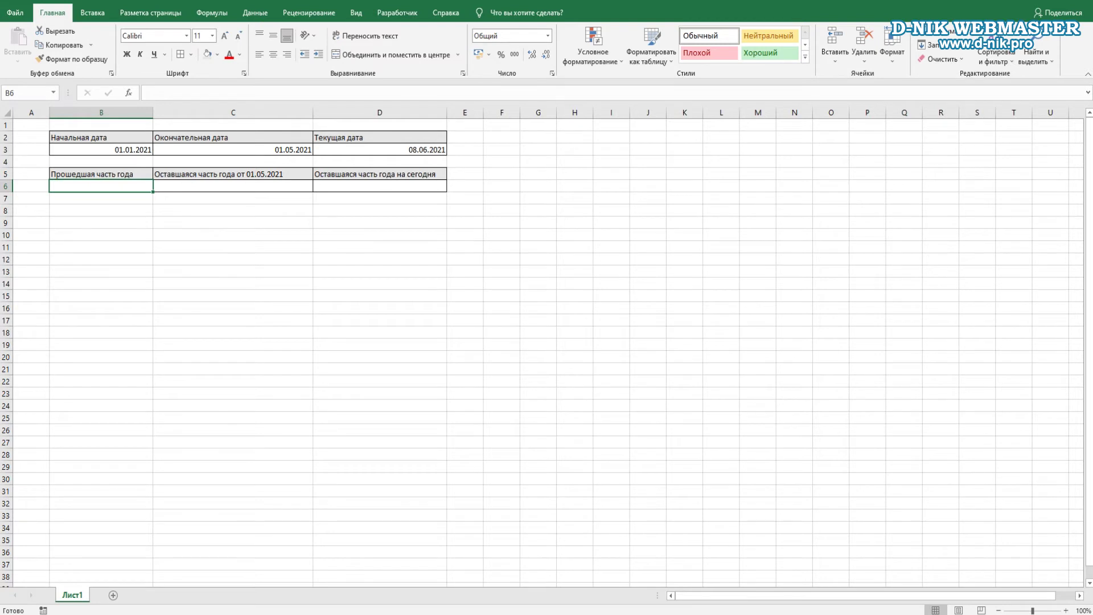
{"action": "key", "text": "ctrl+shift+p"}
{"action": "left_click_drag", "start_coordinate": [200, 169], "coordinate": [151, 92]}
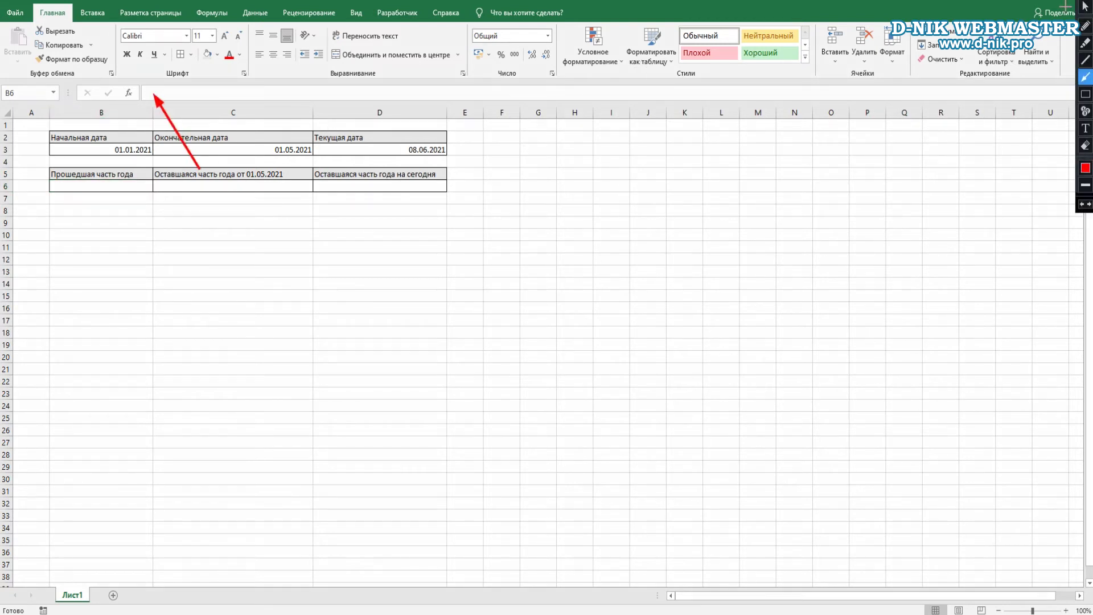
{"action": "key", "text": "ctrl+shift+p"}
{"action": "type", "text": "=ДОЛЯГОДА"}
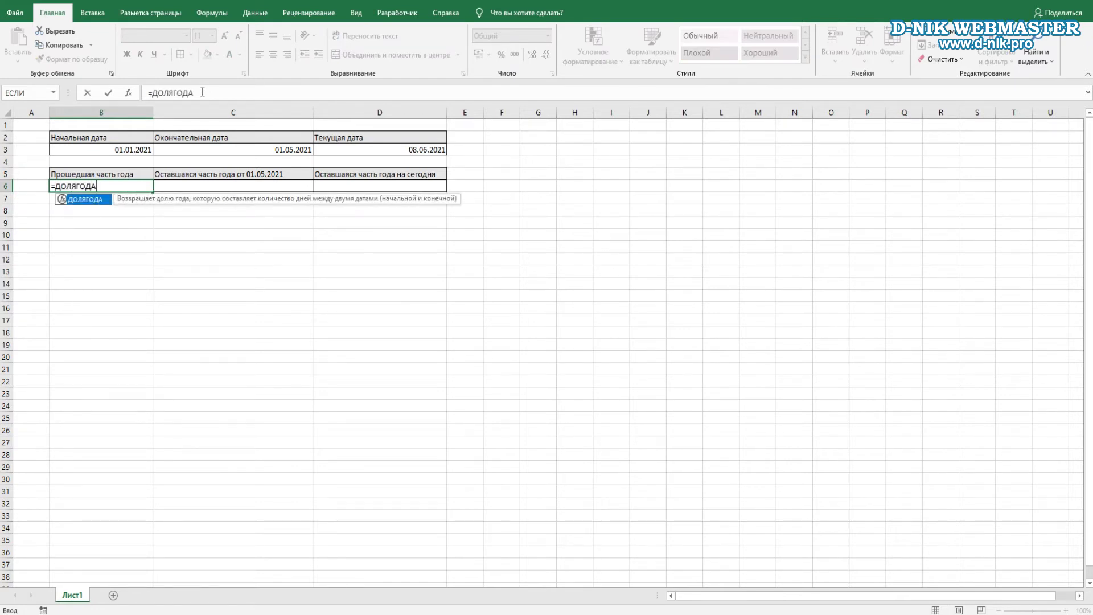
{"action": "type", "text": "("}
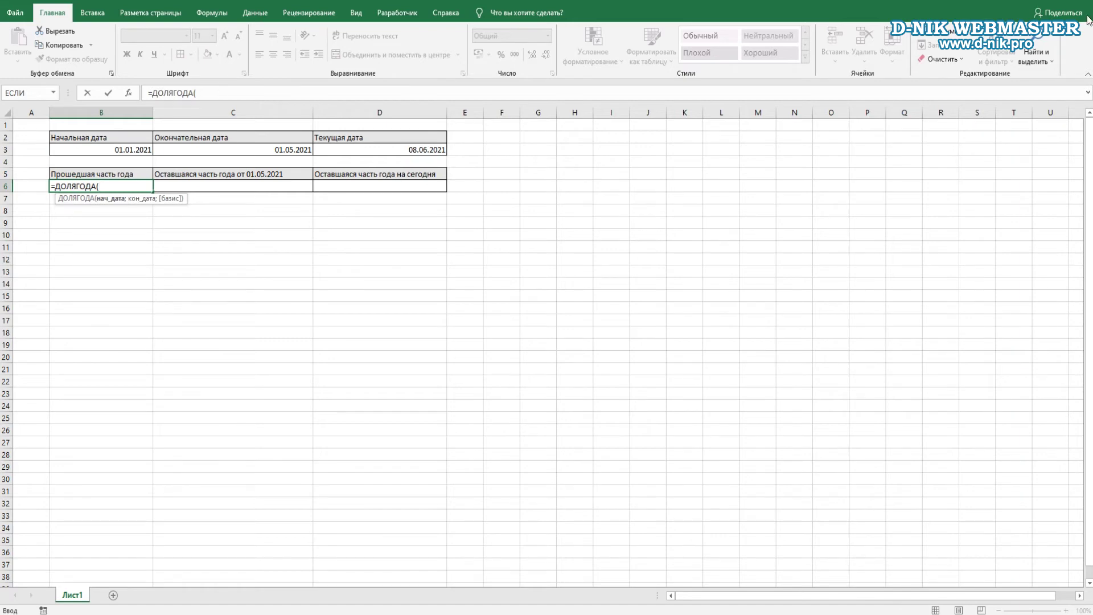
{"action": "key", "text": "ctrl+alt+g"}
Complete B6 as =ДОЛЯГОДА(B3;C3), returning 0,333333333.
{"action": "left_click_drag", "start_coordinate": [173, 219], "coordinate": [130, 158]}
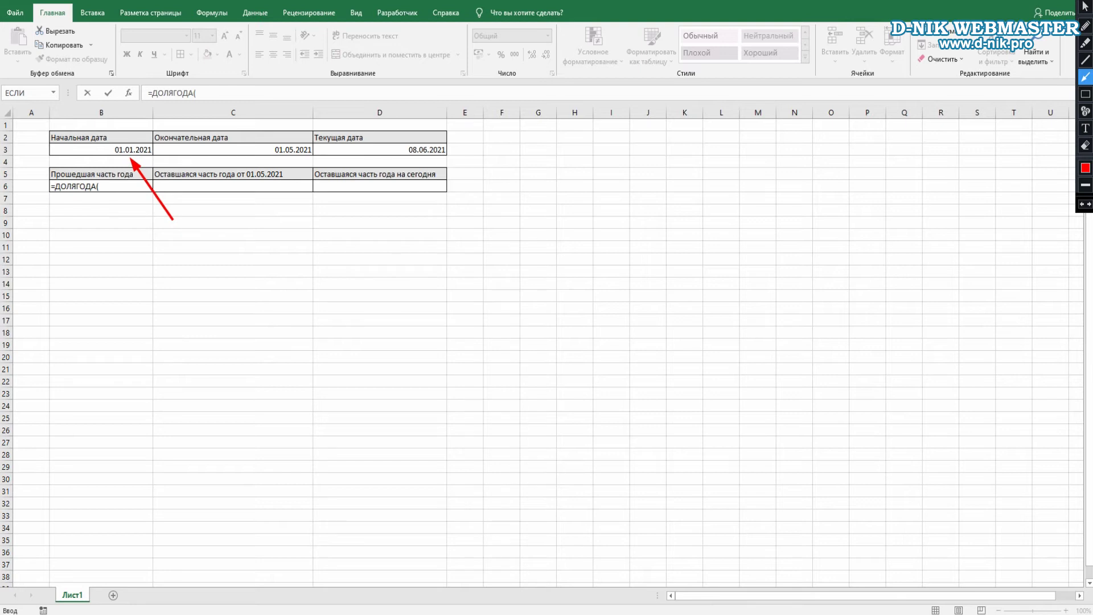
{"action": "key", "text": "ctrl+alt+g"}
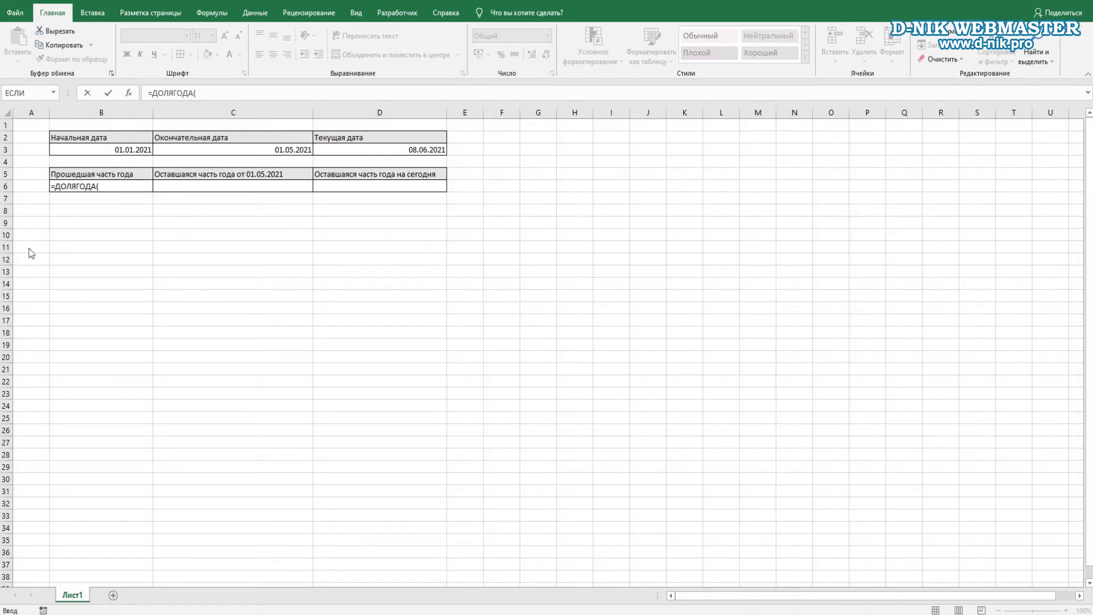
{"action": "left_click", "coordinate": [103, 150]}
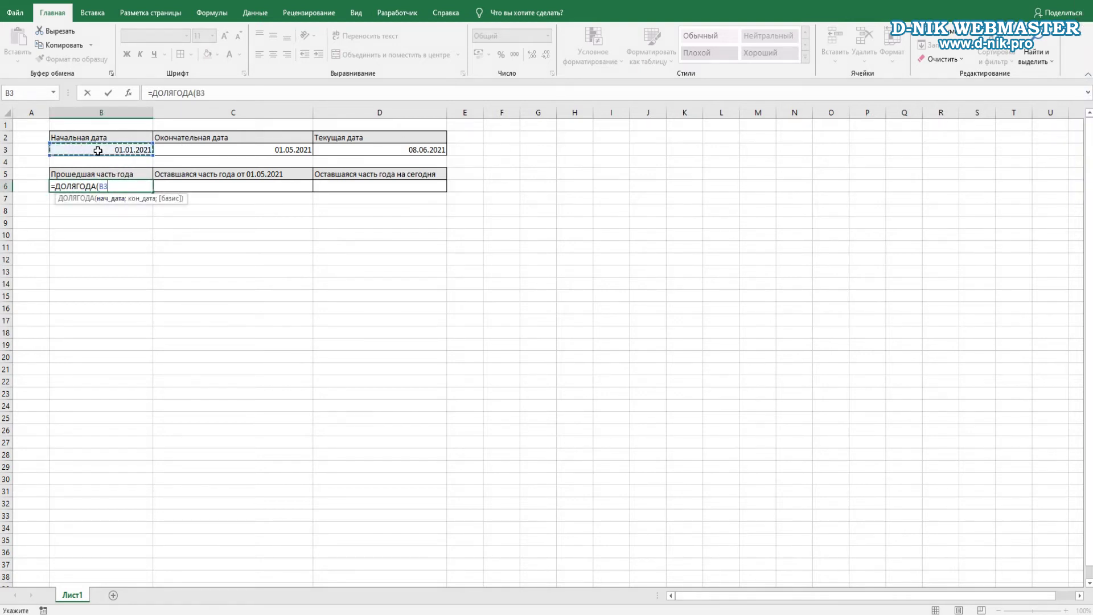
{"action": "left_click", "coordinate": [215, 93]}
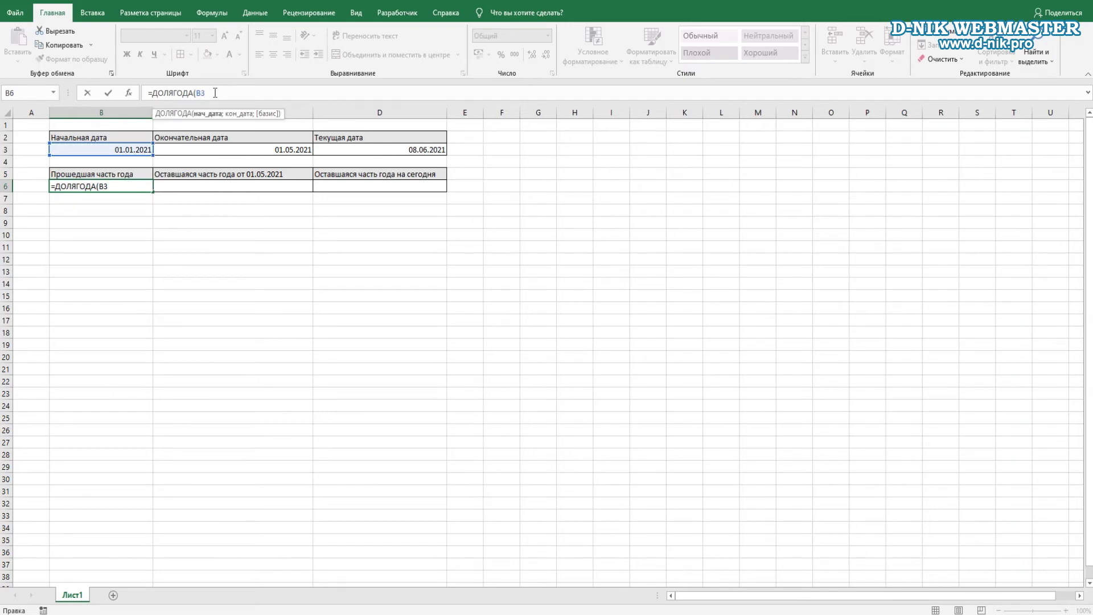
{"action": "type", "text": ";"}
{"action": "key", "text": "ctrl+alt+g"}
{"action": "left_click_drag", "start_coordinate": [316, 227], "coordinate": [265, 151]}
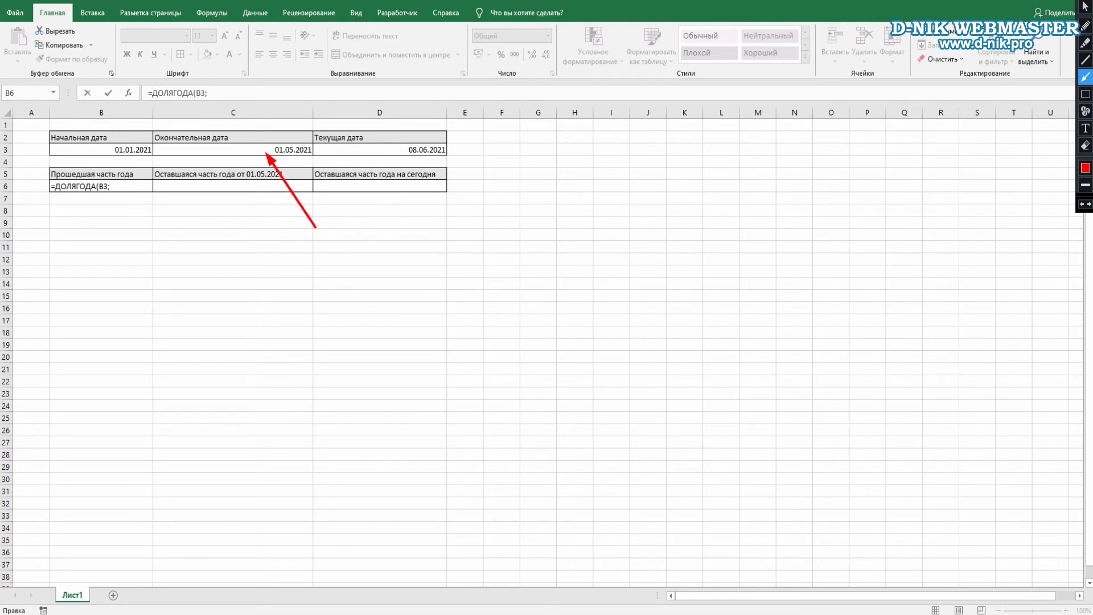
{"action": "left_click", "coordinate": [238, 93]}
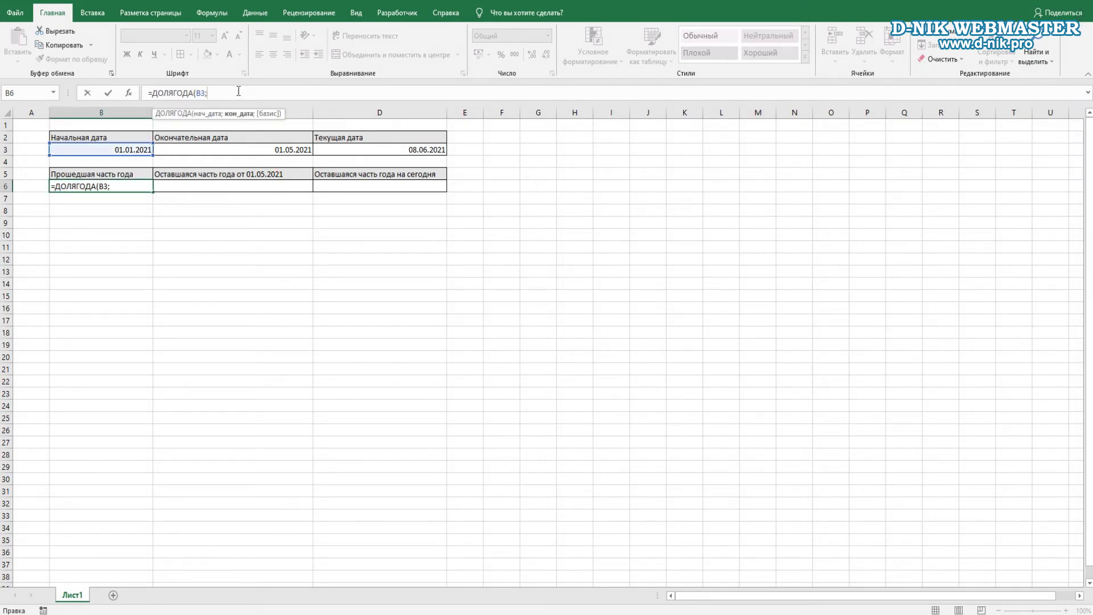
{"action": "left_click", "coordinate": [224, 148]}
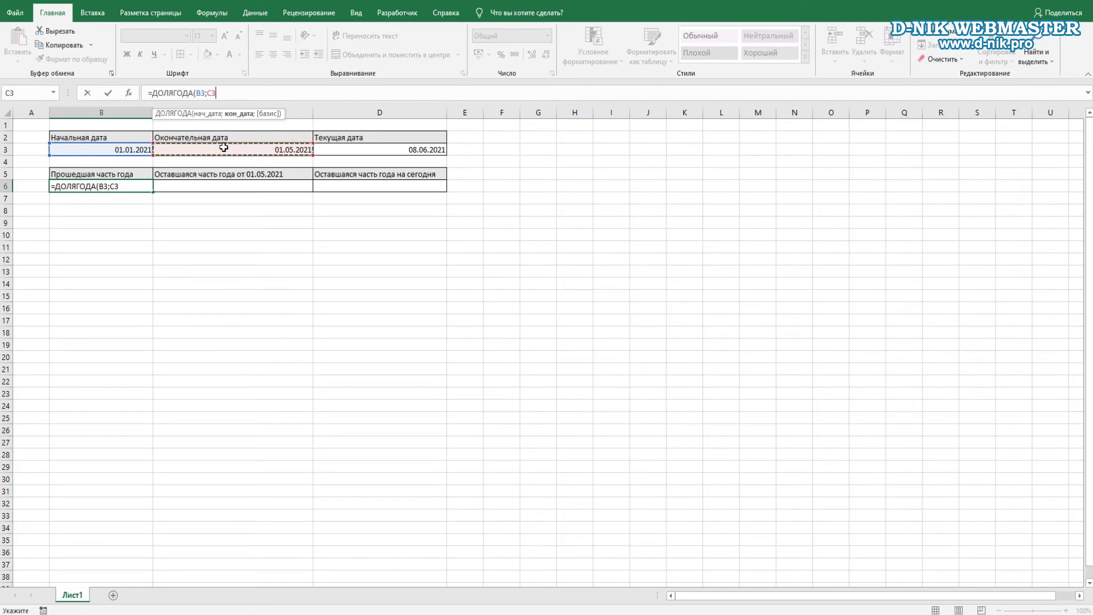
{"action": "type", "text": ")"}
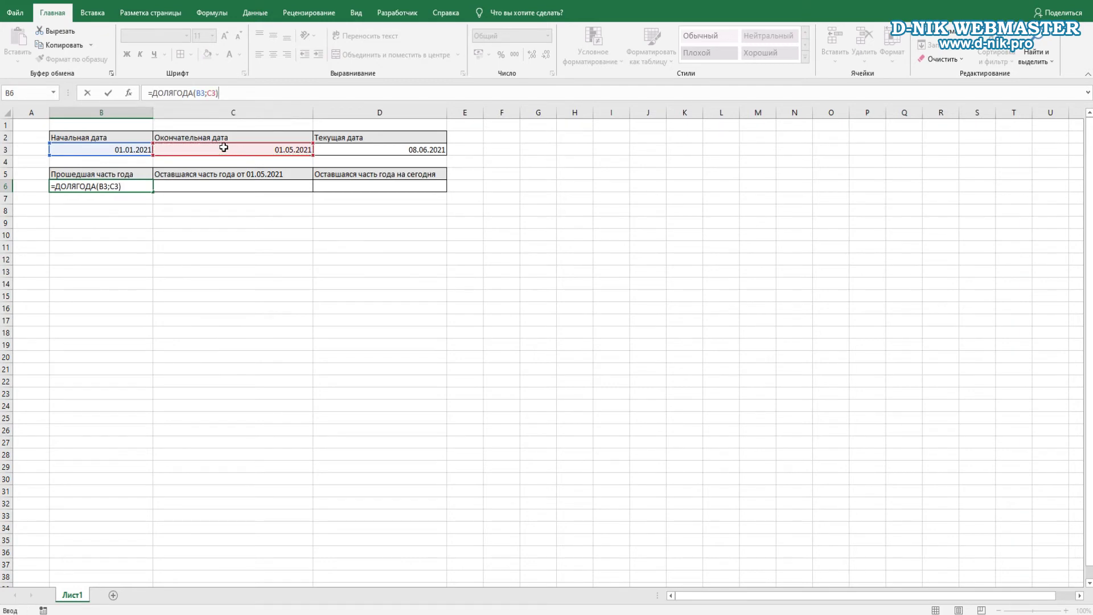
{"action": "key", "text": "Return"}
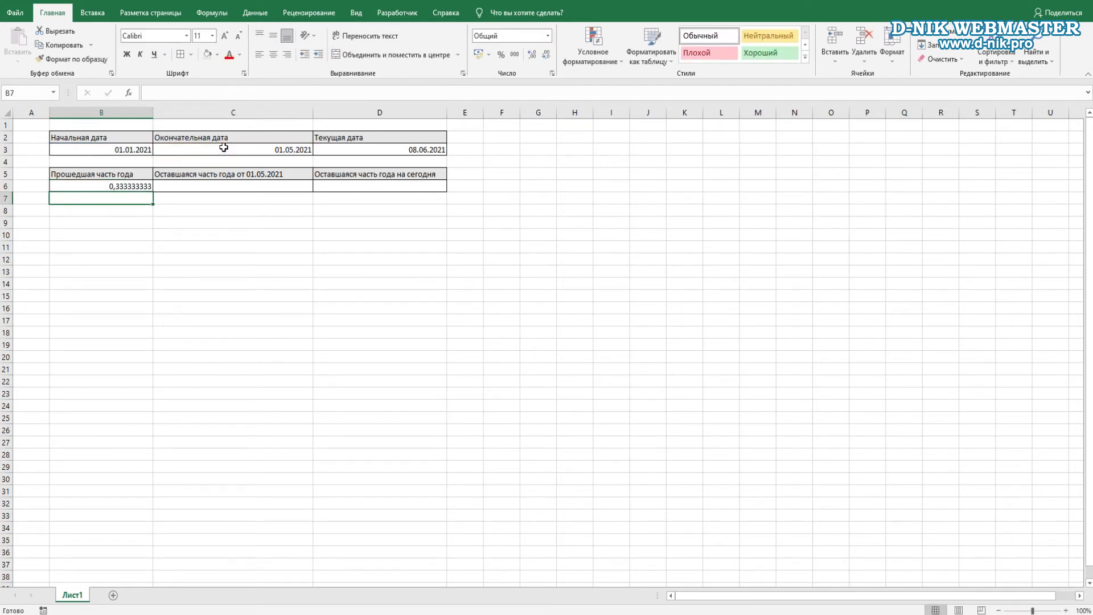
{"action": "key", "text": "Up"}
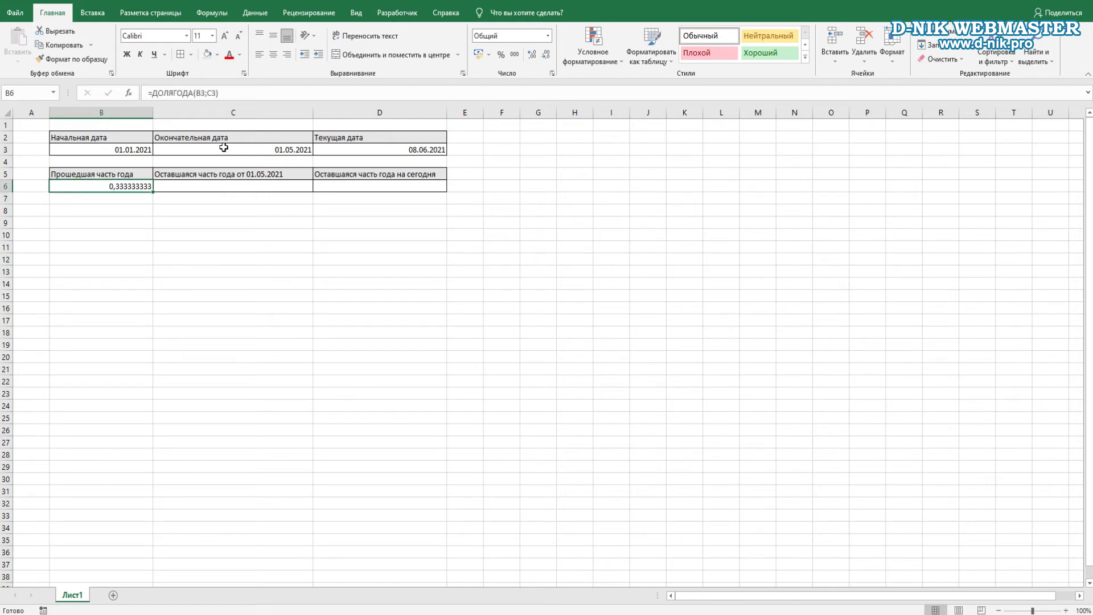
Format B6 as Percentage so it displays 33,33%.
{"action": "right_click", "coordinate": [121, 191]}
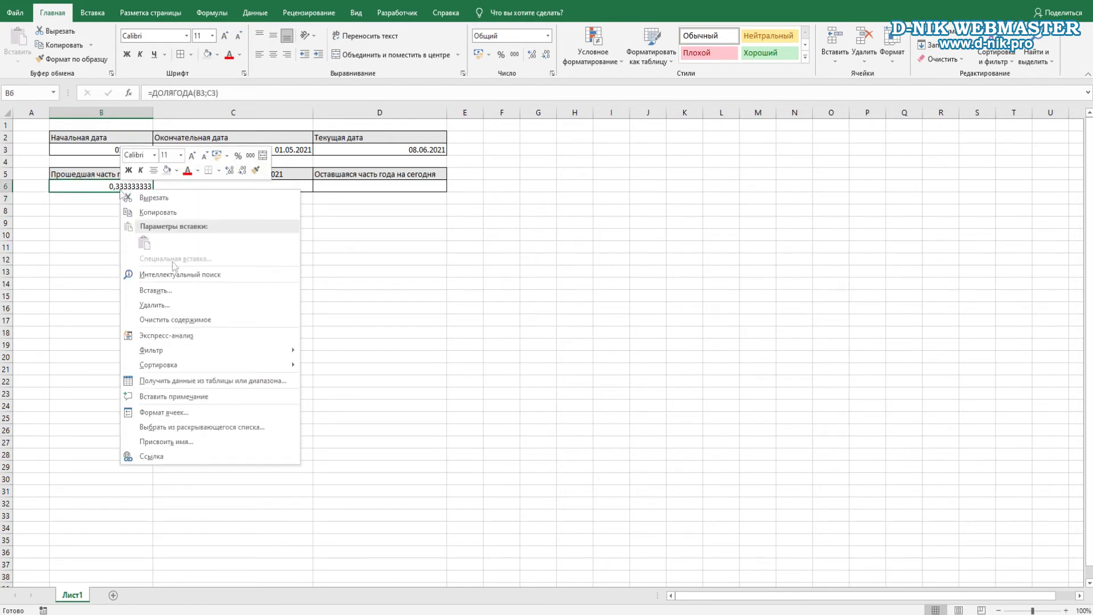
{"action": "left_click", "coordinate": [146, 414]}
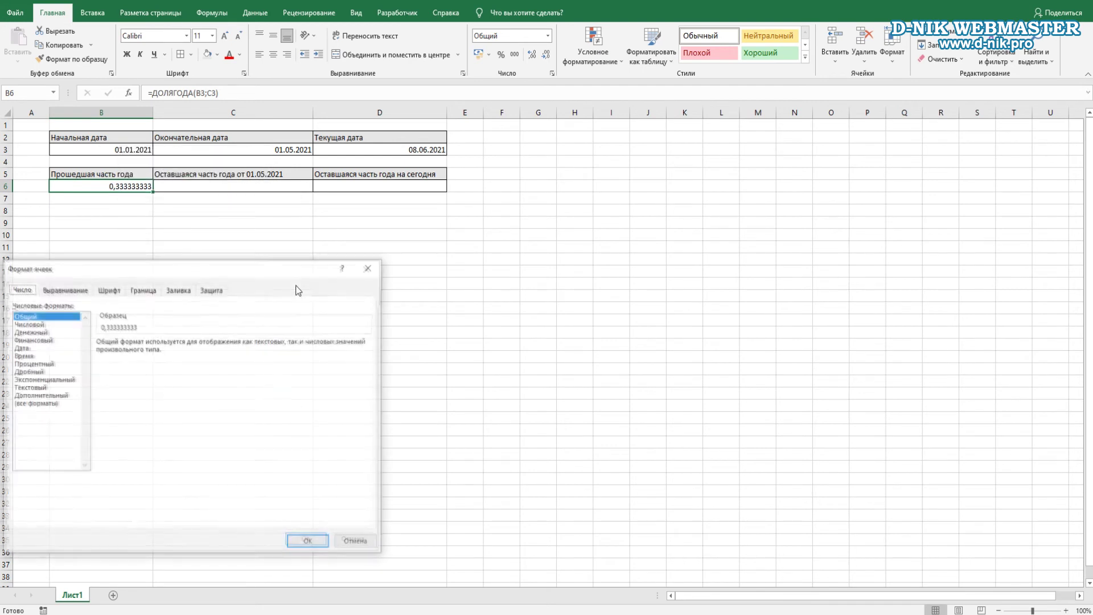
{"action": "left_click", "coordinate": [32, 365]}
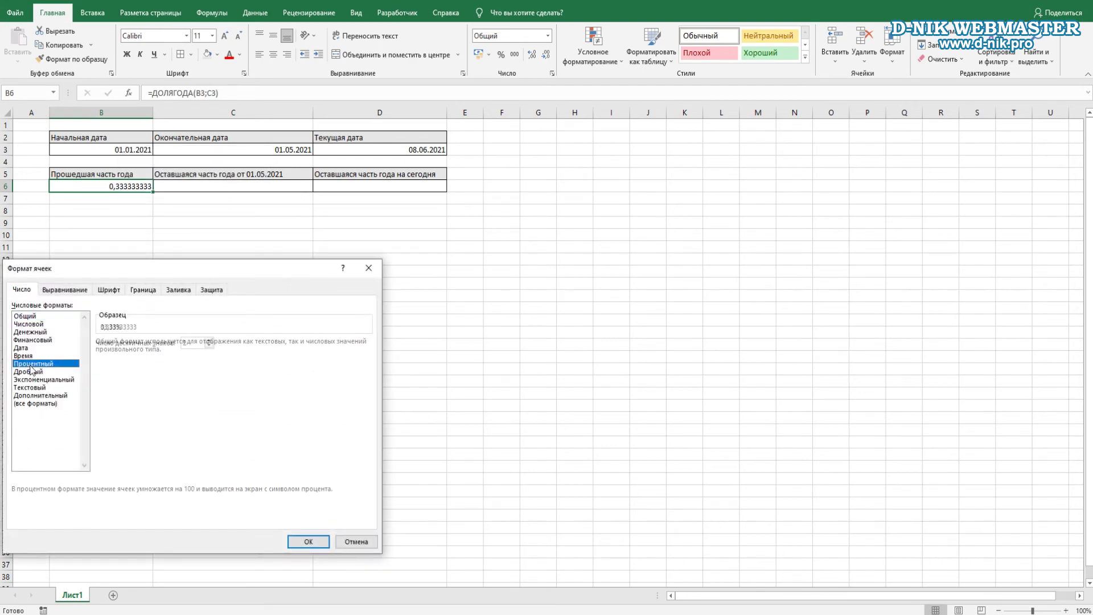
{"action": "left_click", "coordinate": [307, 541]}
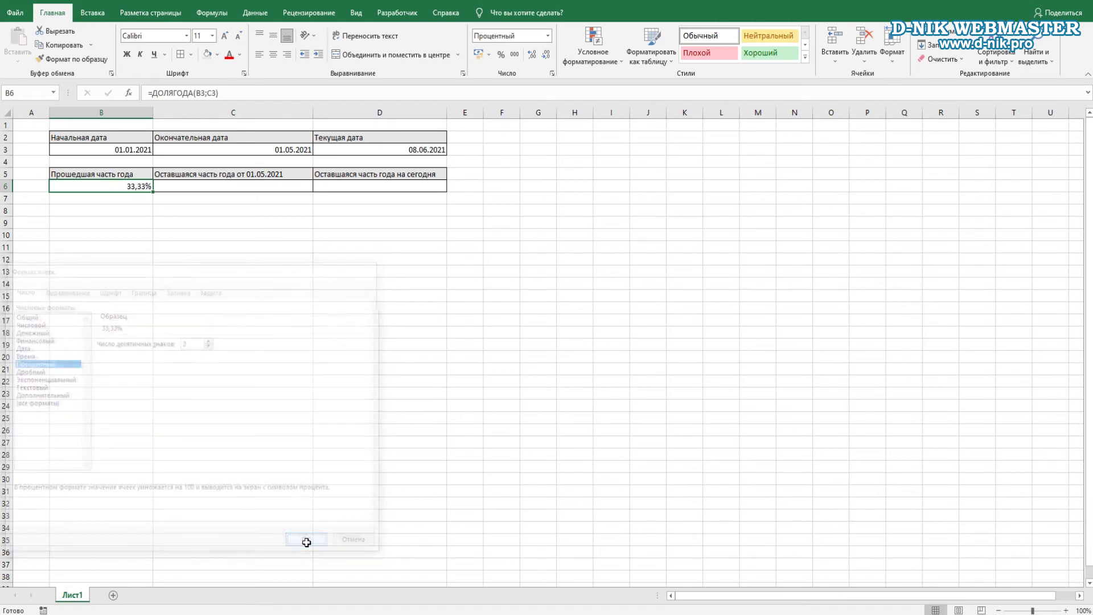
{"action": "left_click", "coordinate": [133, 200]}
{"action": "key", "text": "ctrl+shift+d"}
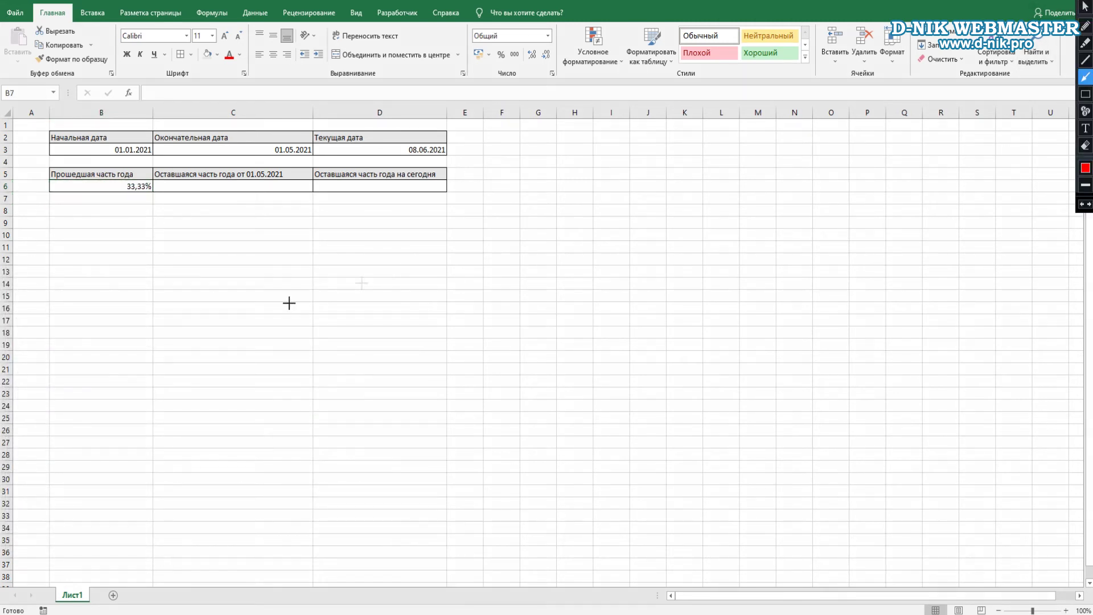
{"action": "left_click_drag", "start_coordinate": [176, 229], "coordinate": [146, 194]}
{"action": "left_click_drag", "start_coordinate": [323, 225], "coordinate": [288, 158]}
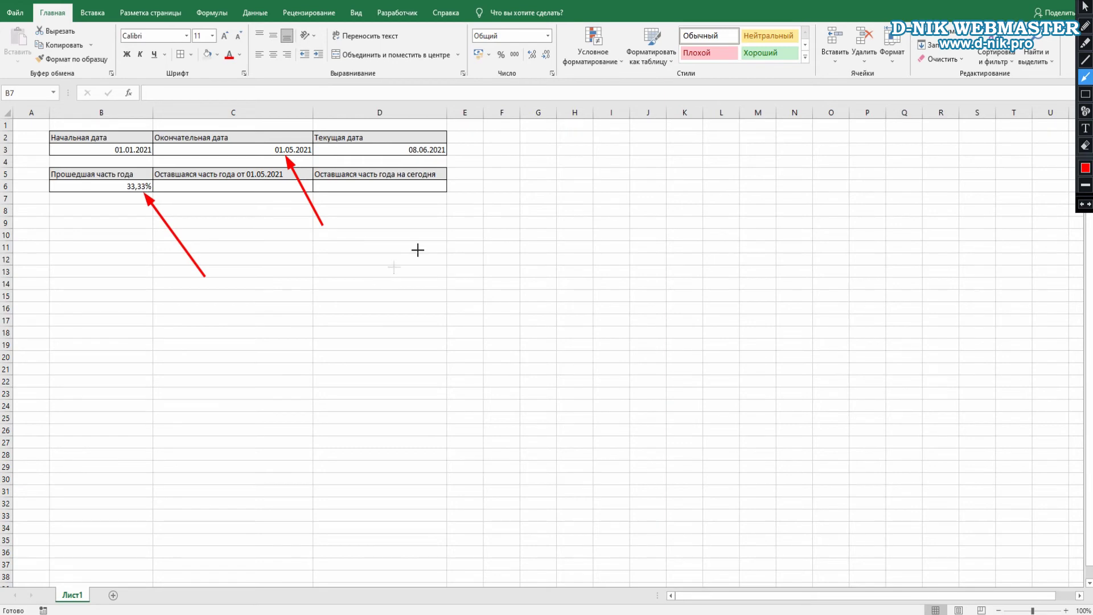
{"action": "left_click_drag", "start_coordinate": [450, 255], "coordinate": [426, 156]}
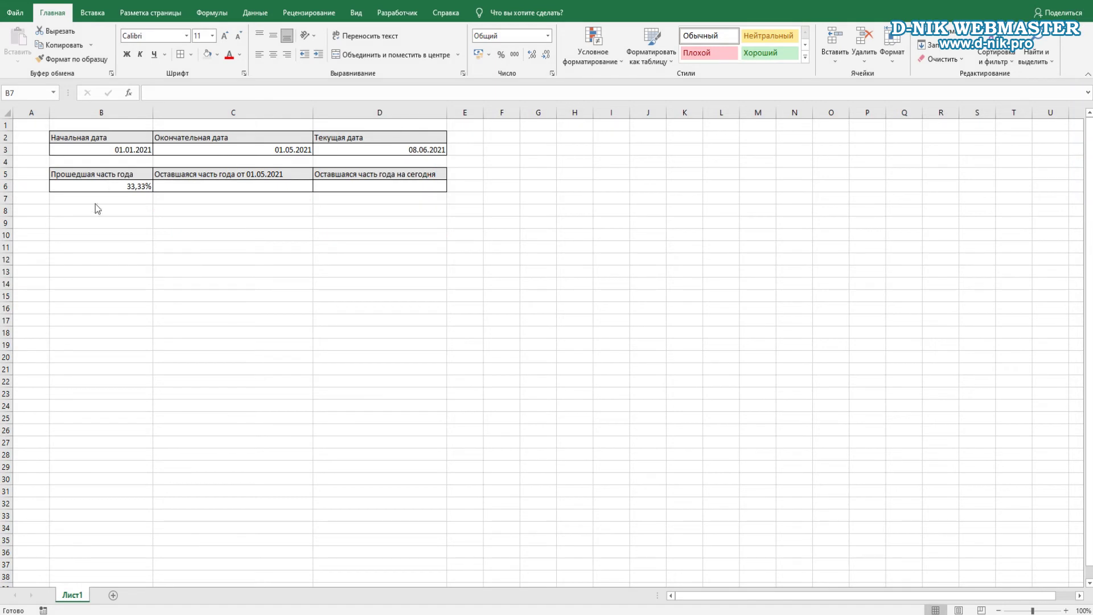
{"action": "left_click", "coordinate": [109, 187]}
{"action": "left_click_drag", "start_coordinate": [237, 140], "coordinate": [211, 98]}
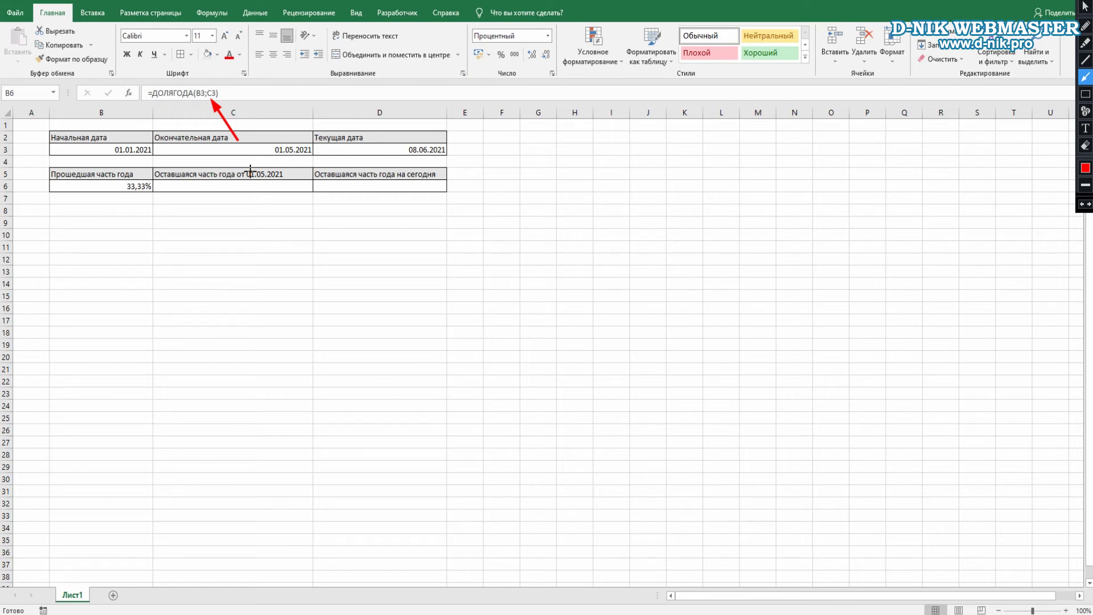
{"action": "left_click_drag", "start_coordinate": [441, 234], "coordinate": [418, 152]}
{"action": "key", "text": "Escape"}
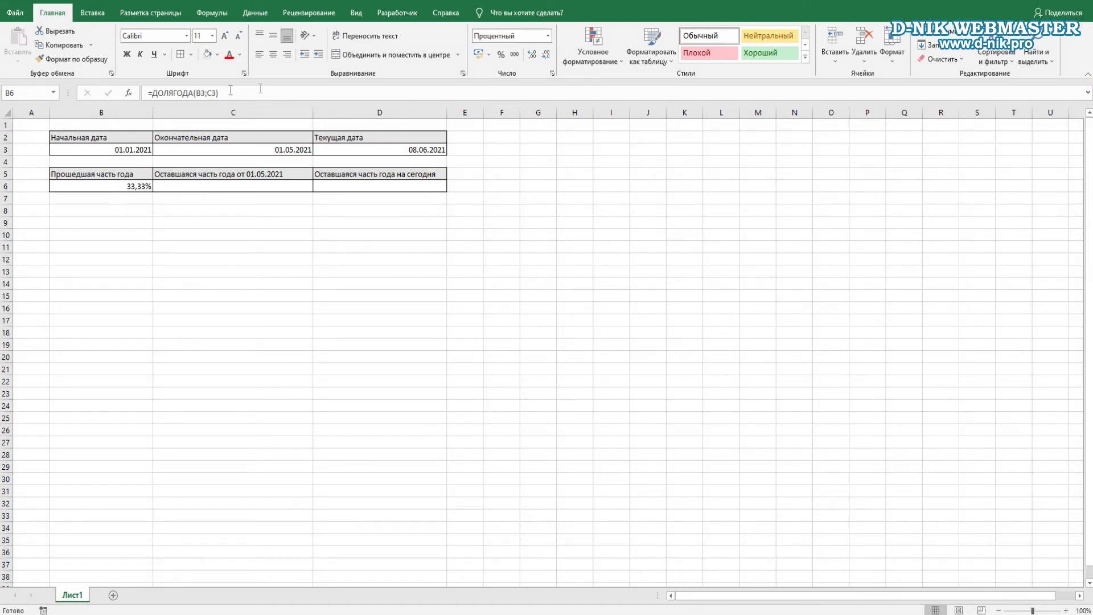
Change B6's end-date argument to D3, giving =ДОЛЯГОДА(B3;D3) and 43,61%.
{"action": "left_click", "coordinate": [213, 92]}
{"action": "key", "text": "BackSpace"}
{"action": "type", "text": "D"}
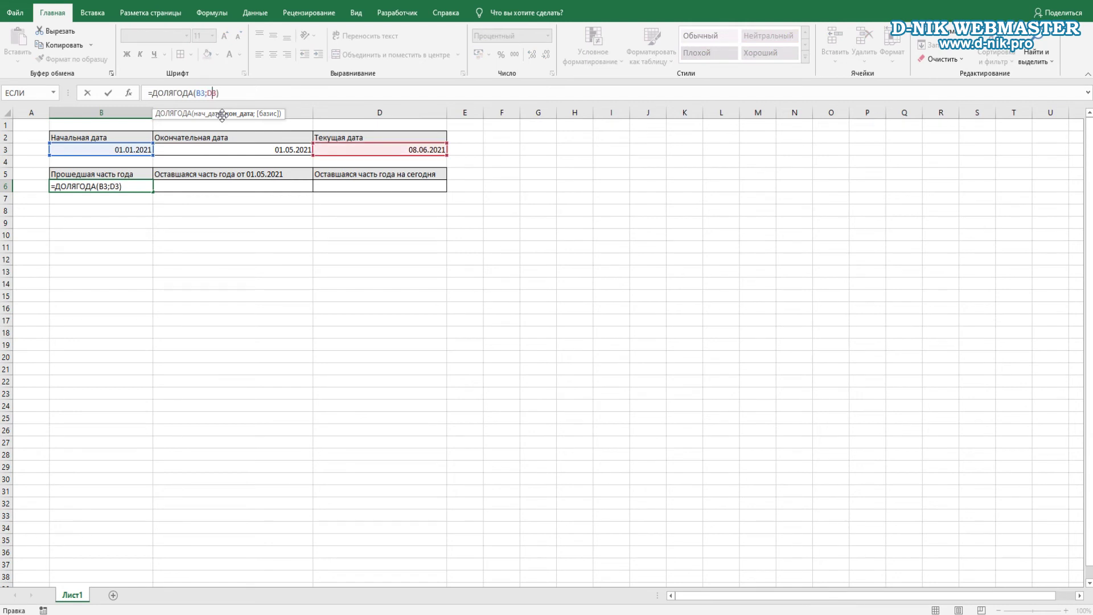
{"action": "key", "text": "Return"}
{"action": "left_click_drag", "start_coordinate": [512, 217], "coordinate": [436, 160]}
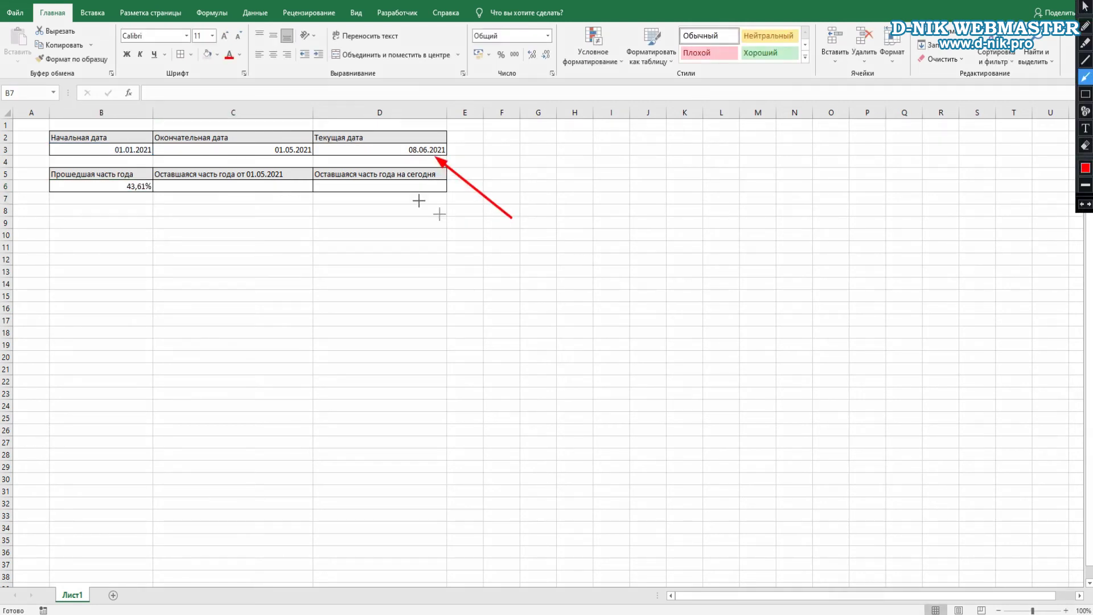
{"action": "left_click_drag", "start_coordinate": [177, 253], "coordinate": [141, 195]}
{"action": "left_click", "coordinate": [240, 187]}
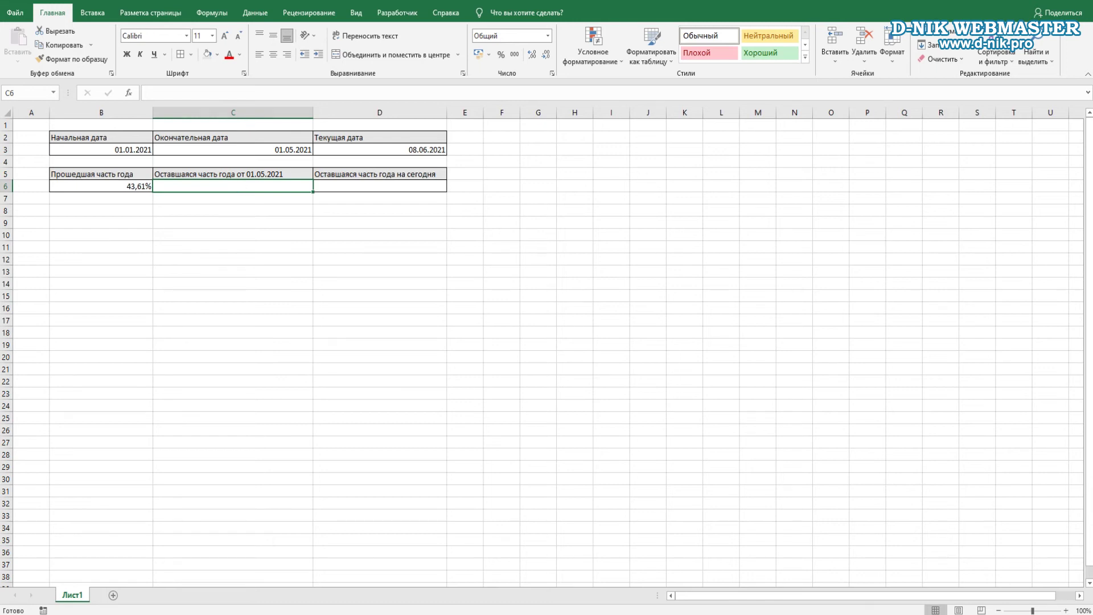
{"action": "left_click_drag", "start_coordinate": [308, 237], "coordinate": [289, 156]}
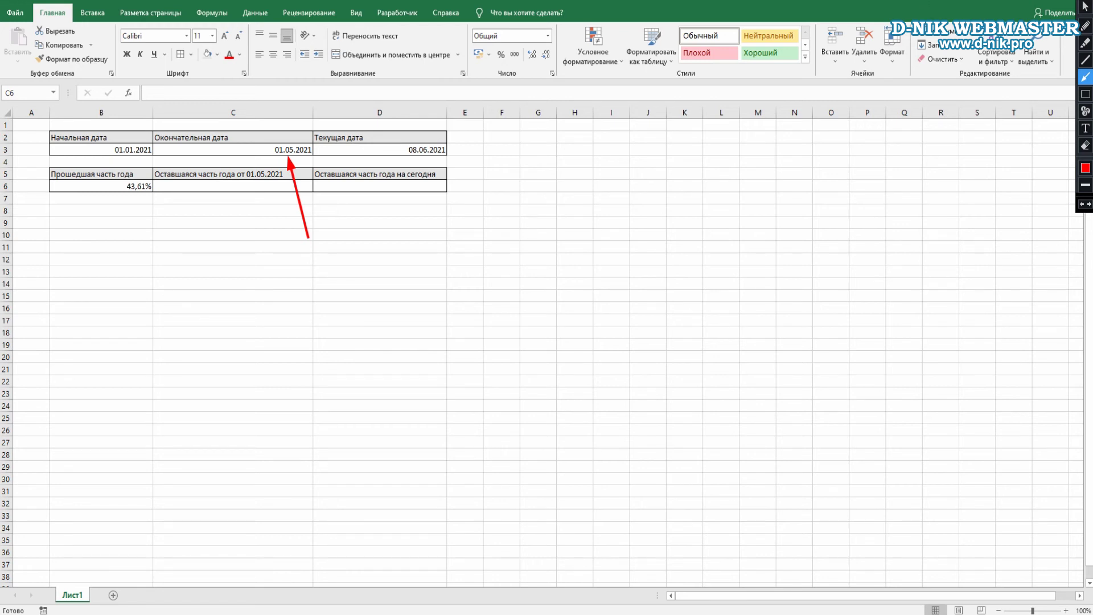
{"action": "double_click", "coordinate": [228, 186]}
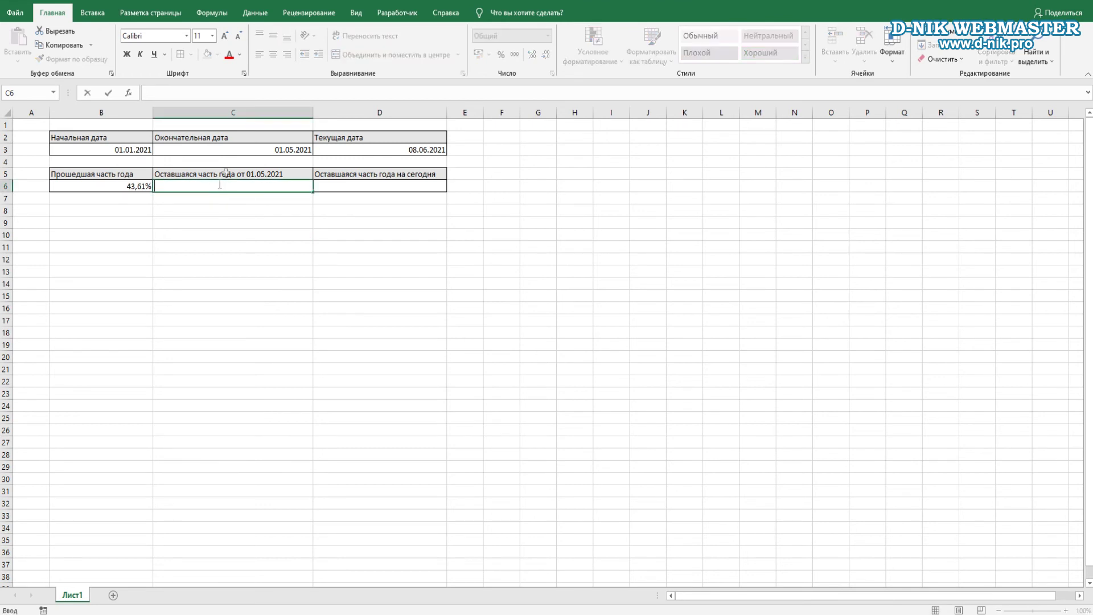
Enter =1-ДОЛЯГОДА(B3;C3) in C6, correcting the mistyped function name.
{"action": "left_click", "coordinate": [199, 95]}
{"action": "type", "text": "="}
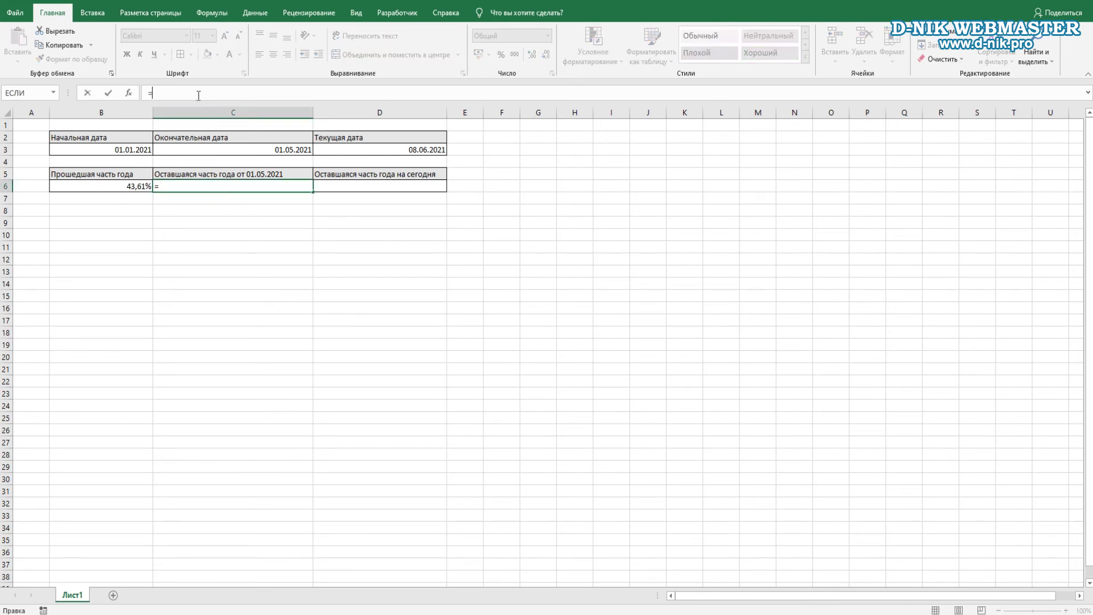
{"action": "type", "text": "1"}
{"action": "type", "text": "-"}
{"action": "type", "text": "LJKZUJLF"}
{"action": "key", "text": "BackSpace"}
{"action": "key", "text": "BackSpace"}
{"action": "key", "text": "BackSpace"}
{"action": "key", "text": "BackSpace"}
{"action": "key", "text": "BackSpace"}
{"action": "key", "text": "BackSpace"}
{"action": "key", "text": "BackSpace"}
{"action": "key", "text": "BackSpace"}
{"action": "type", "text": "ДОЛЯГОДА()"}
{"action": "key", "text": "Left"}
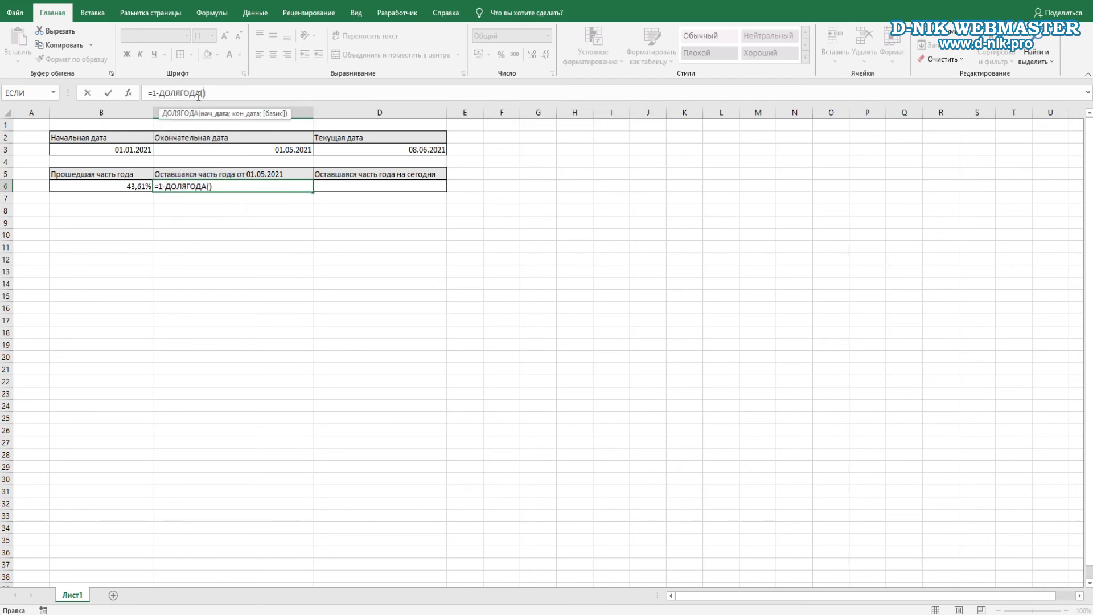
{"action": "left_click", "coordinate": [119, 149]}
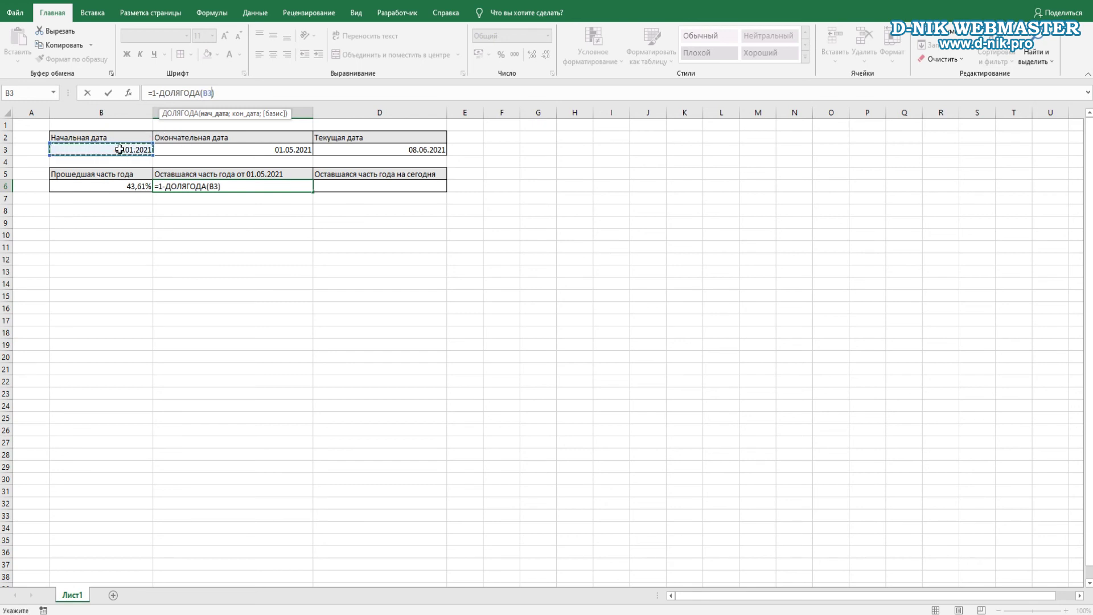
{"action": "type", "text": ";"}
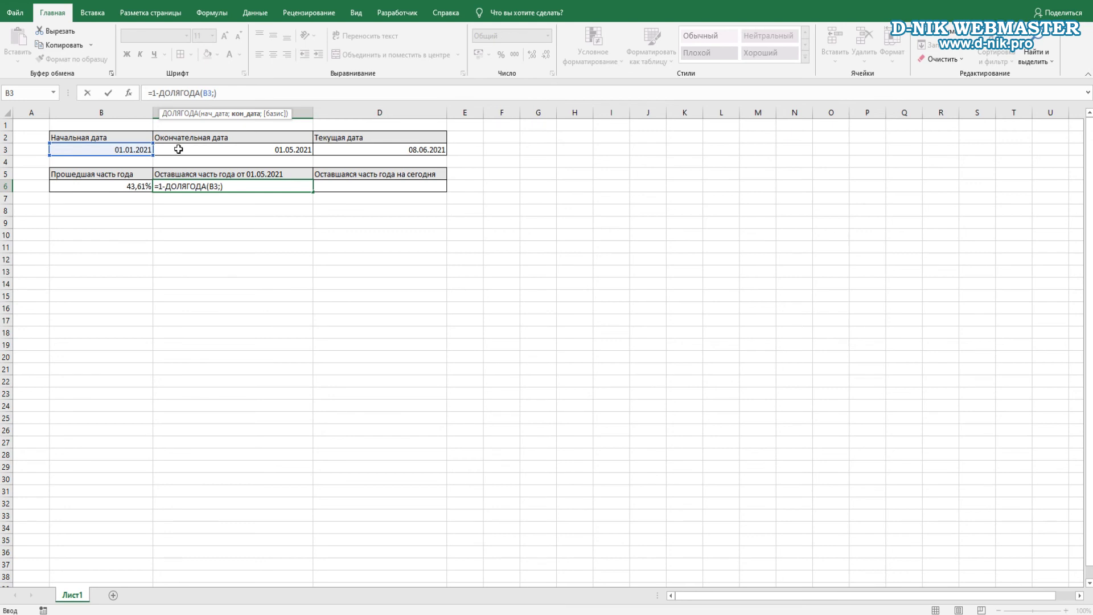
{"action": "left_click", "coordinate": [173, 148]}
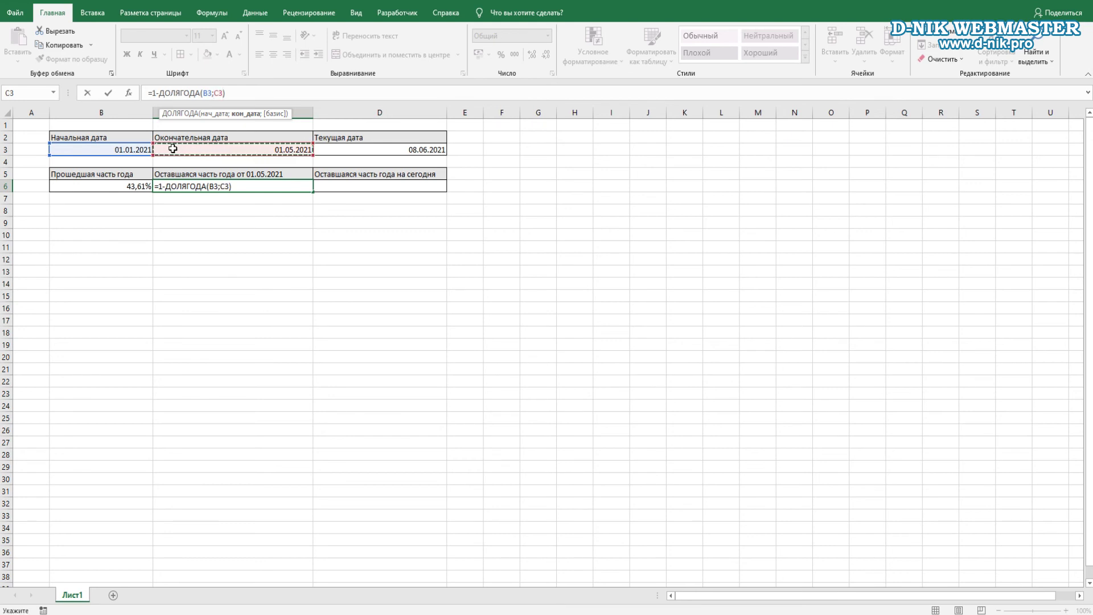
{"action": "key", "text": "Return"}
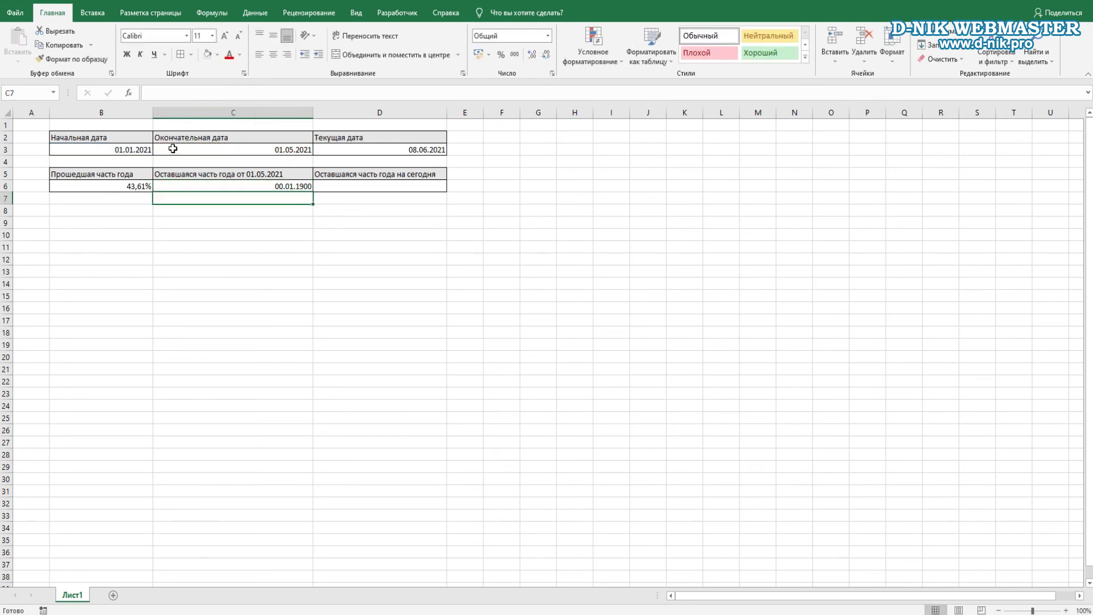
Apply the Процентный number format to C6 so it shows 66,67%.
{"action": "right_click", "coordinate": [213, 185]}
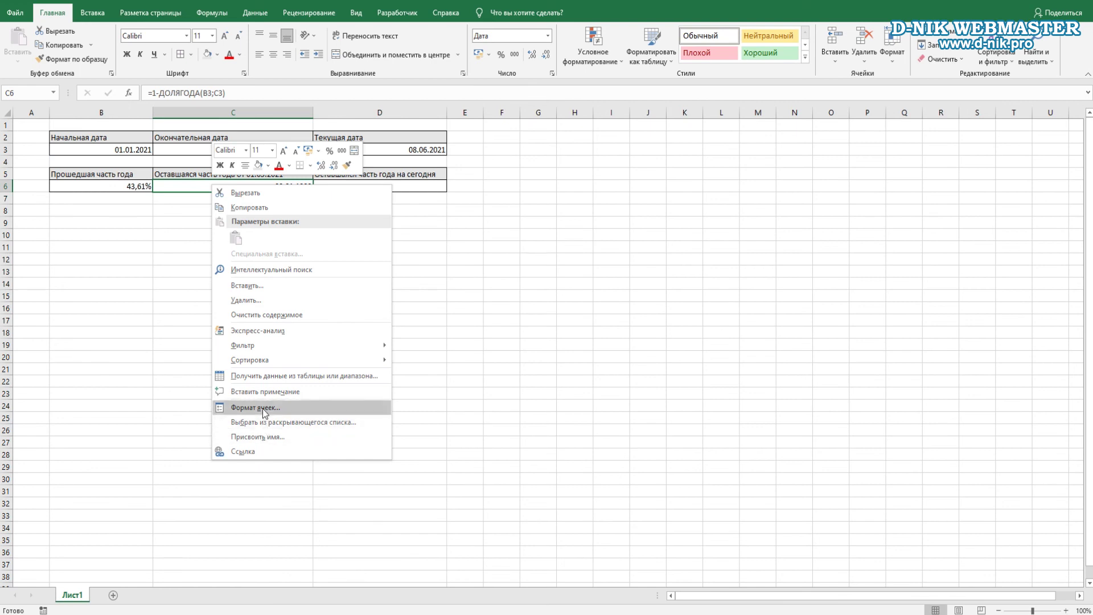
{"action": "left_click", "coordinate": [255, 407]}
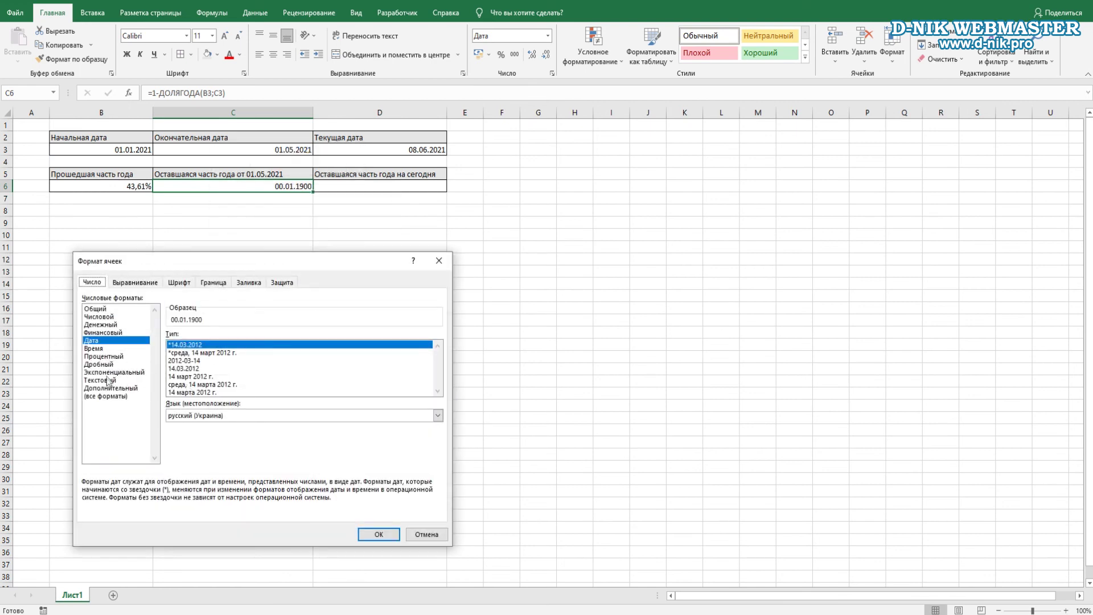
{"action": "left_click", "coordinate": [105, 356]}
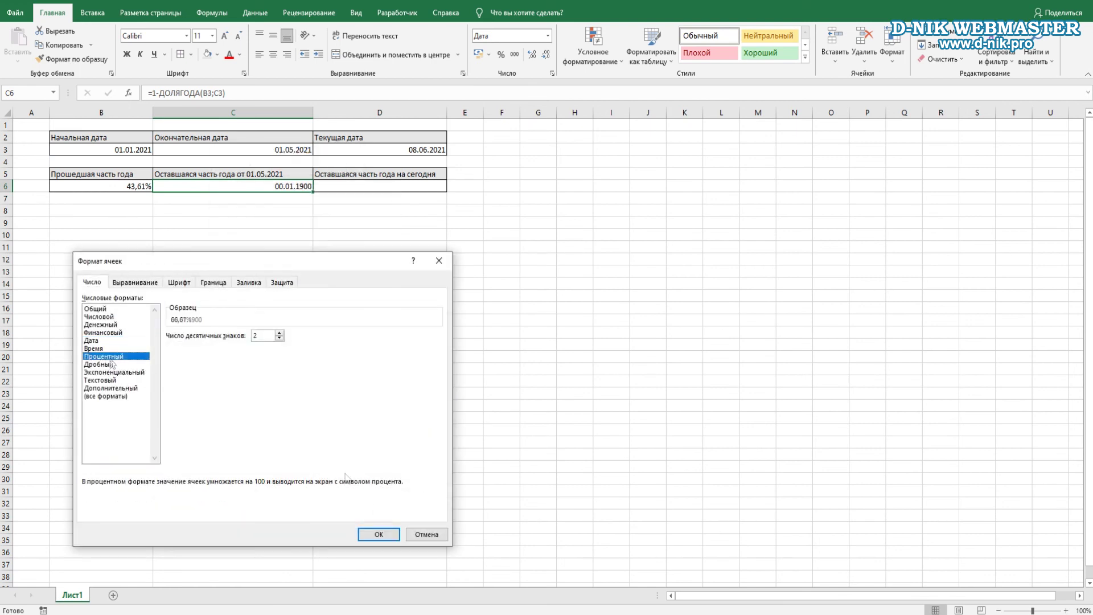
{"action": "left_click", "coordinate": [378, 534]}
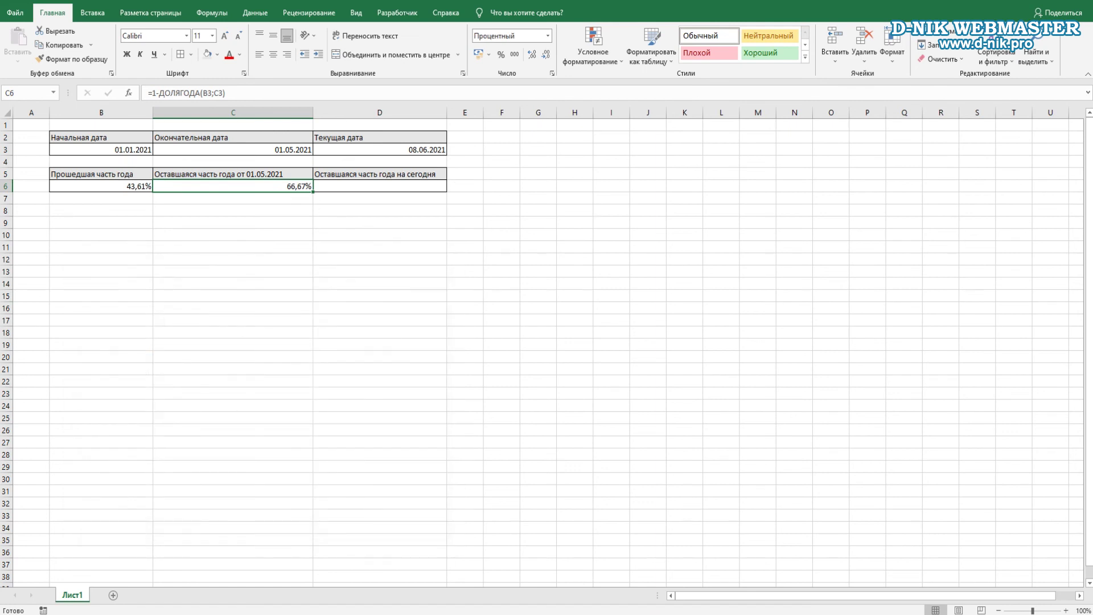
{"action": "left_click_drag", "start_coordinate": [329, 264], "coordinate": [283, 196]}
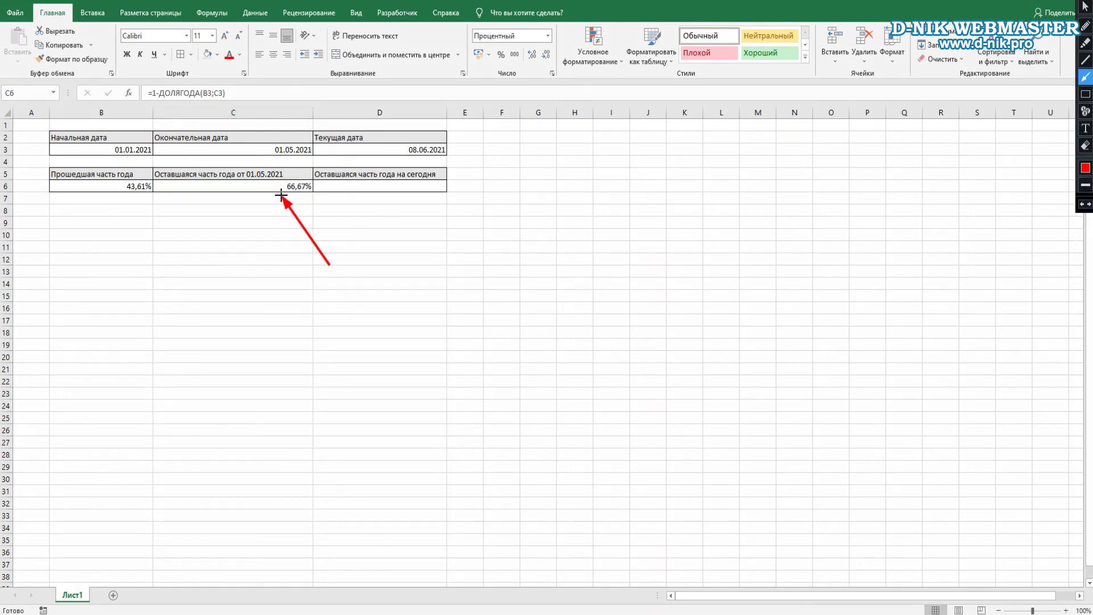
{"action": "left_click_drag", "start_coordinate": [380, 183], "coordinate": [309, 159]}
{"action": "key", "text": "Escape"}
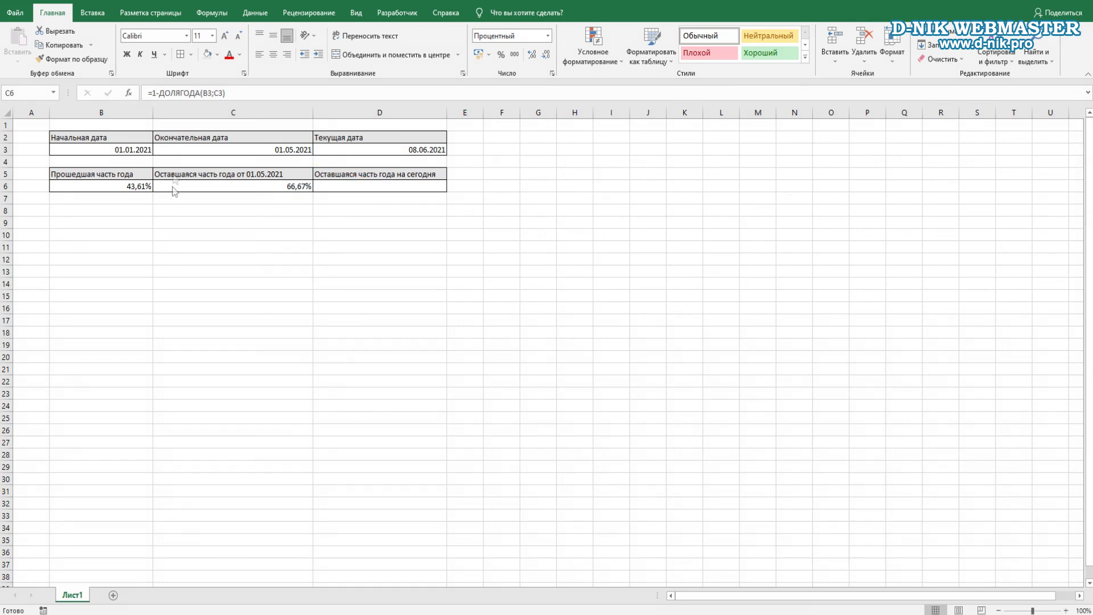
Copy C6's formula into D6 and change its first argument to B3, giving =1-ДОЛЯГОДА(B3;D3).
{"action": "left_click", "coordinate": [191, 187]}
{"action": "left_click_drag", "start_coordinate": [312, 192], "coordinate": [343, 193]}
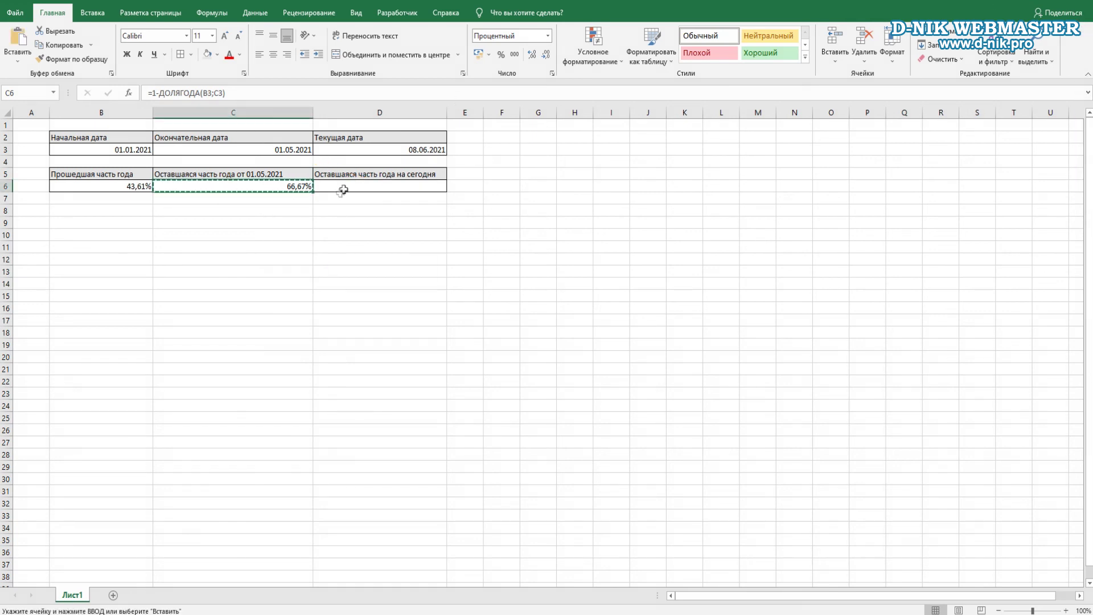
{"action": "left_click", "coordinate": [343, 188]}
{"action": "left_click", "coordinate": [373, 149]}
{"action": "left_click", "coordinate": [372, 188]}
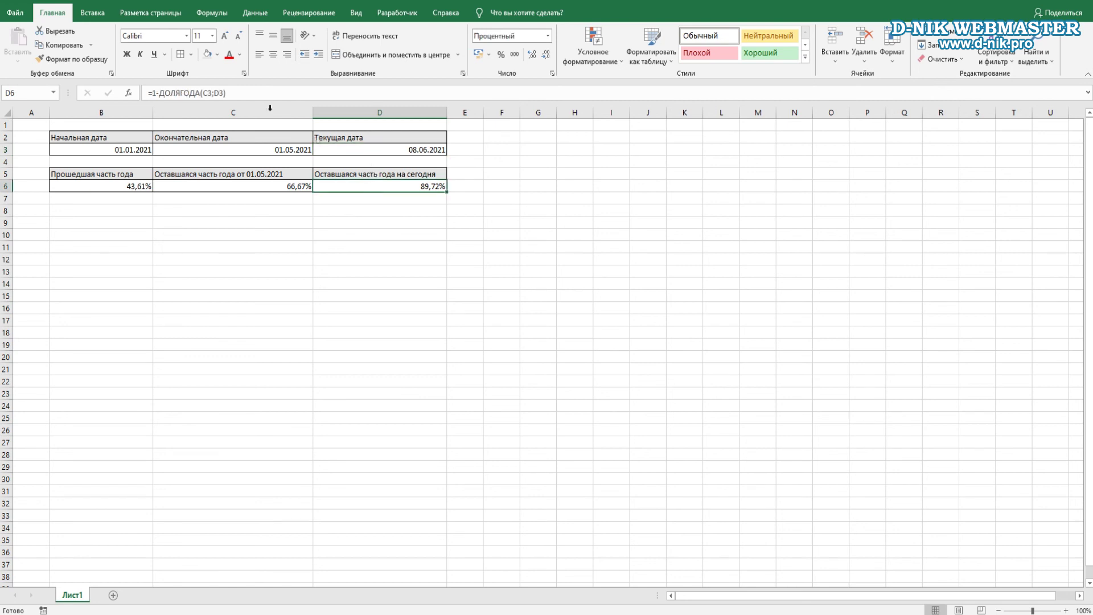
{"action": "left_click", "coordinate": [221, 92]}
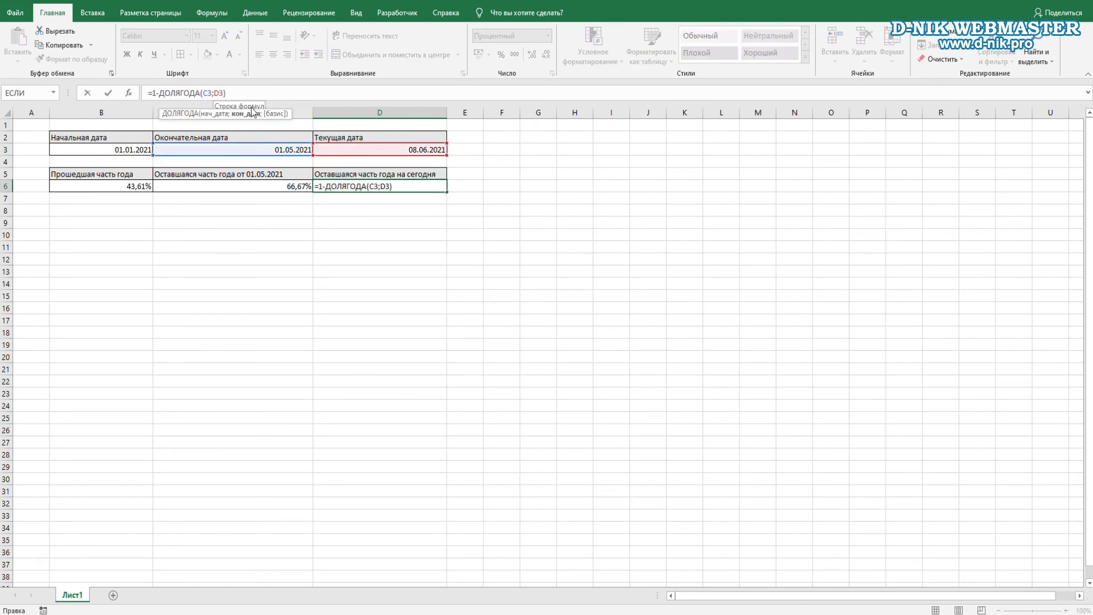
{"action": "left_click", "coordinate": [219, 114]}
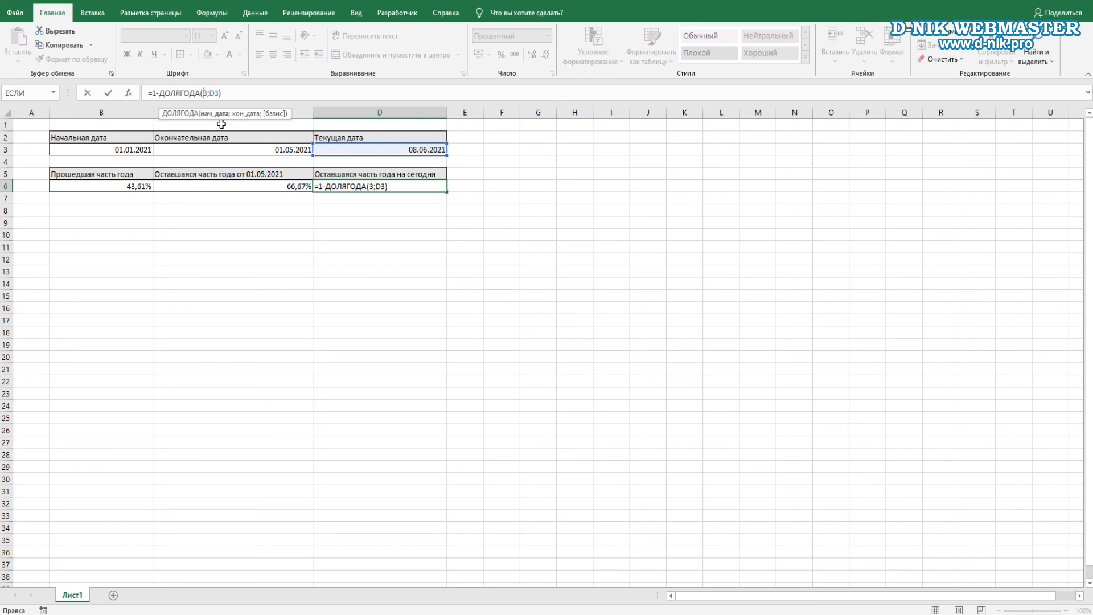
{"action": "type", "text": "B"}
{"action": "key", "text": "Return"}
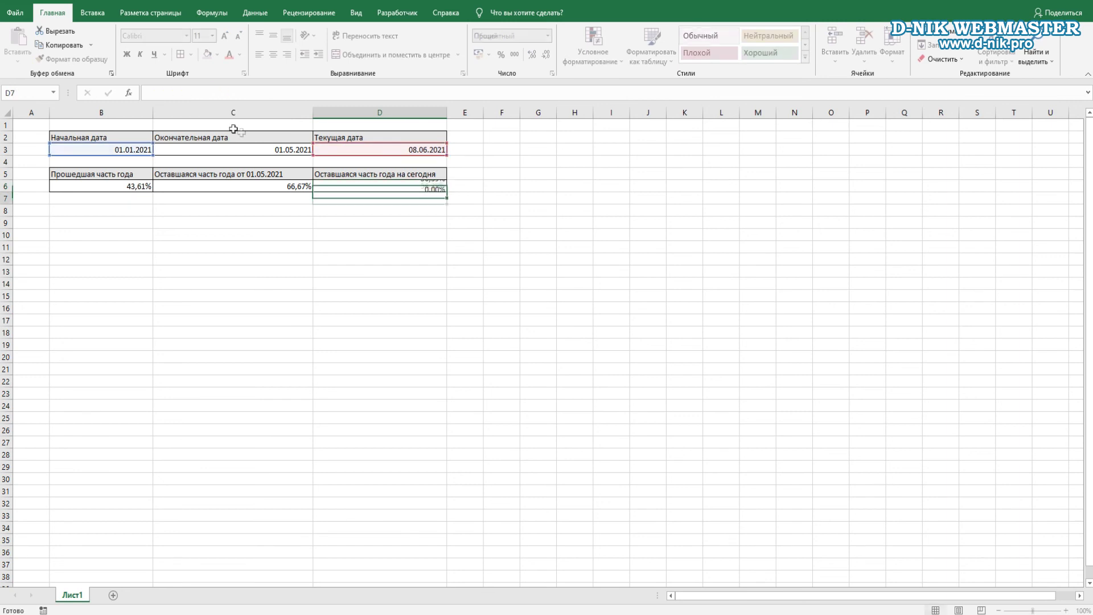
{"action": "left_click_drag", "start_coordinate": [512, 228], "coordinate": [436, 159]}
{"action": "left_click_drag", "start_coordinate": [491, 289], "coordinate": [438, 199]}
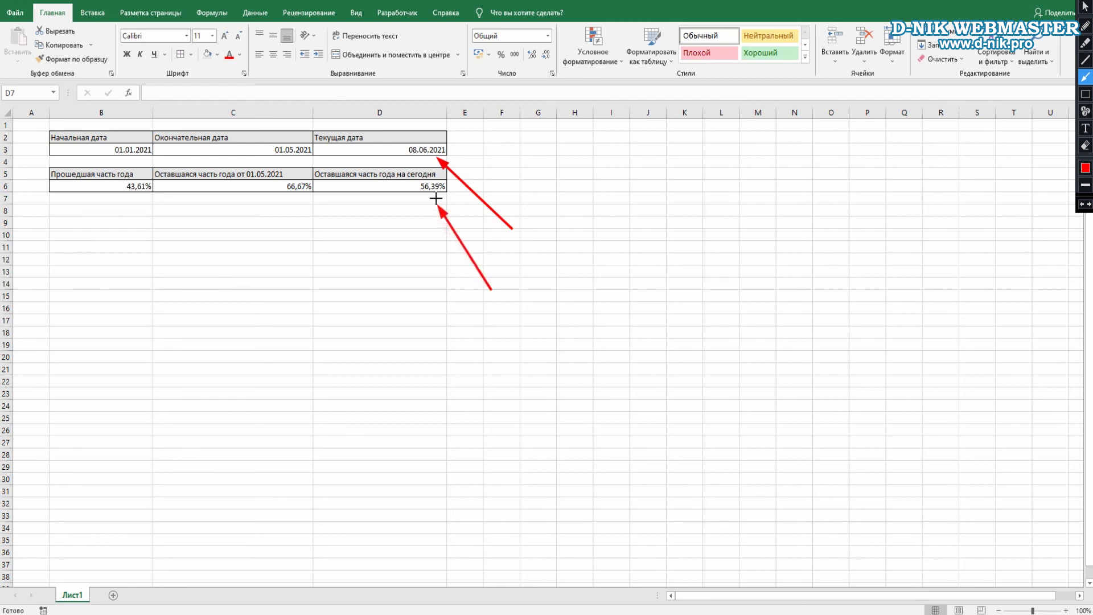